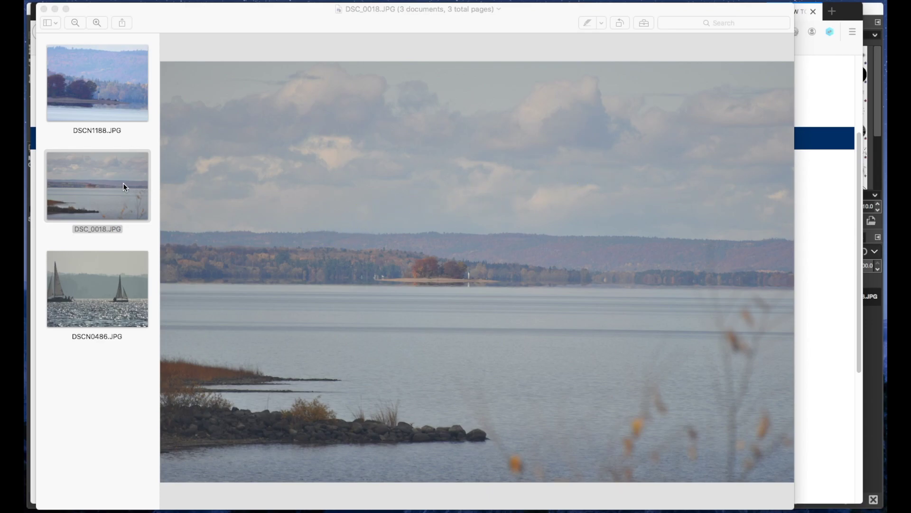
Show the DSCN1188.JPG lakeshore photo in Preview, then move on to the Nikon D90 image results
click(463, 284)
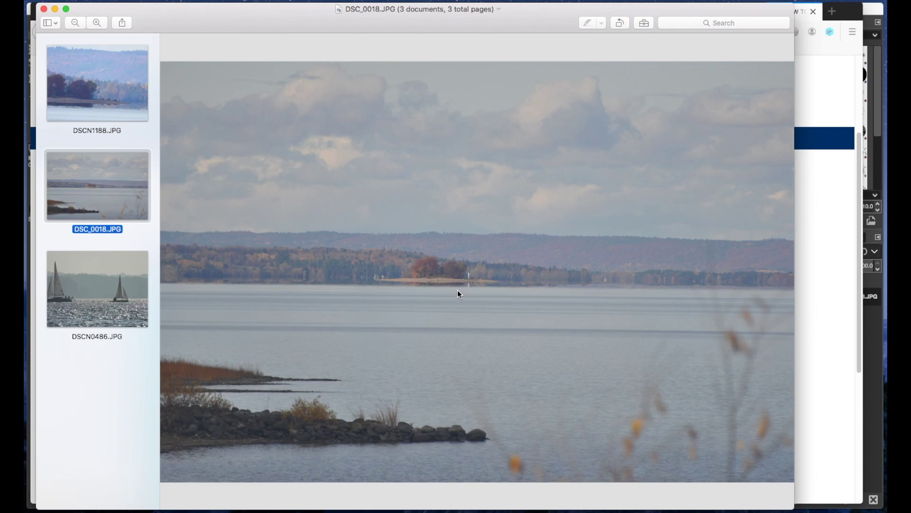
click(110, 108)
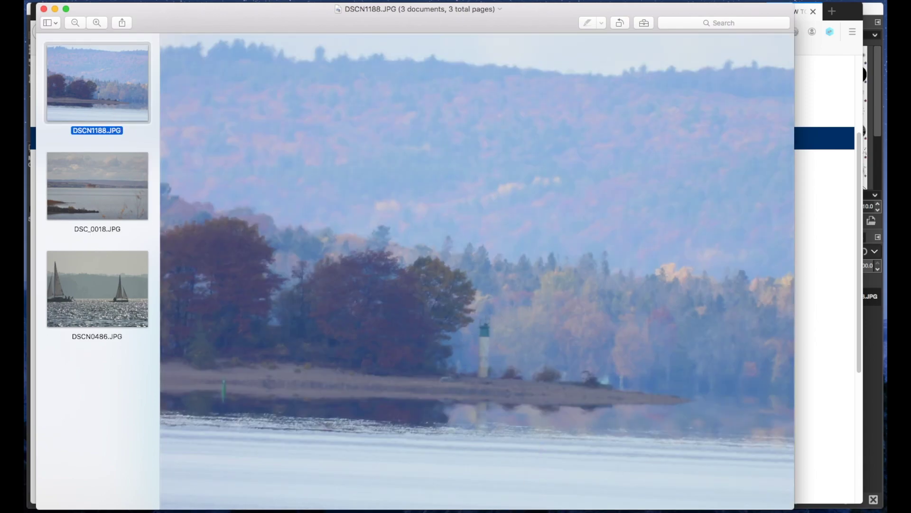
key(super+Tab)
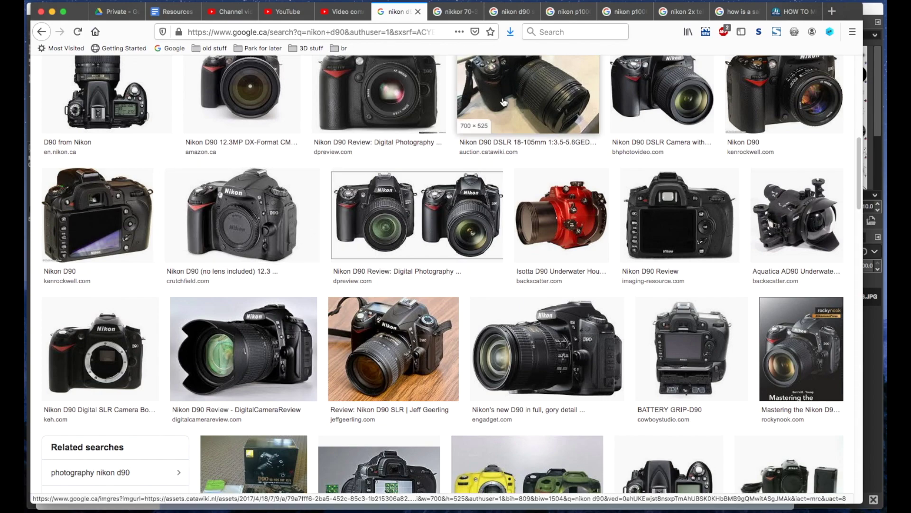
Browse the Nikkor 70-300mm and Nikon P1000 image results, then go back to Preview
click(455, 11)
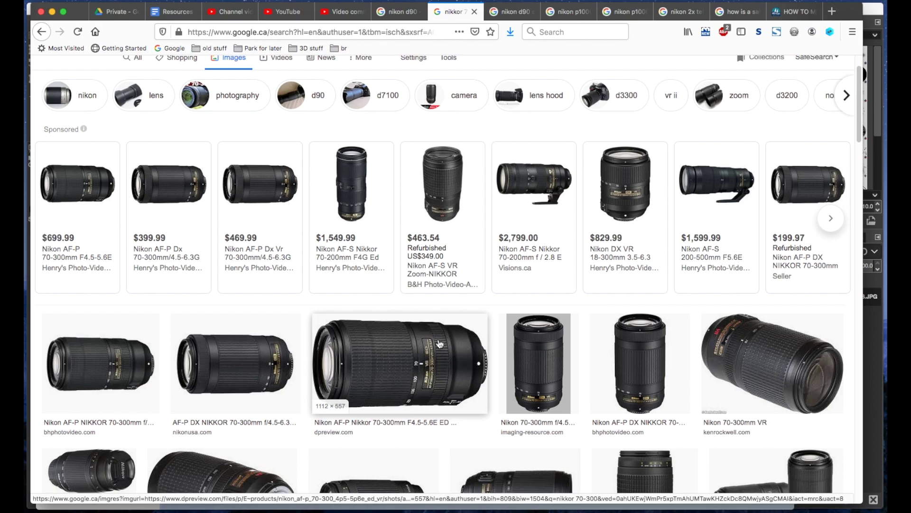
click(553, 15)
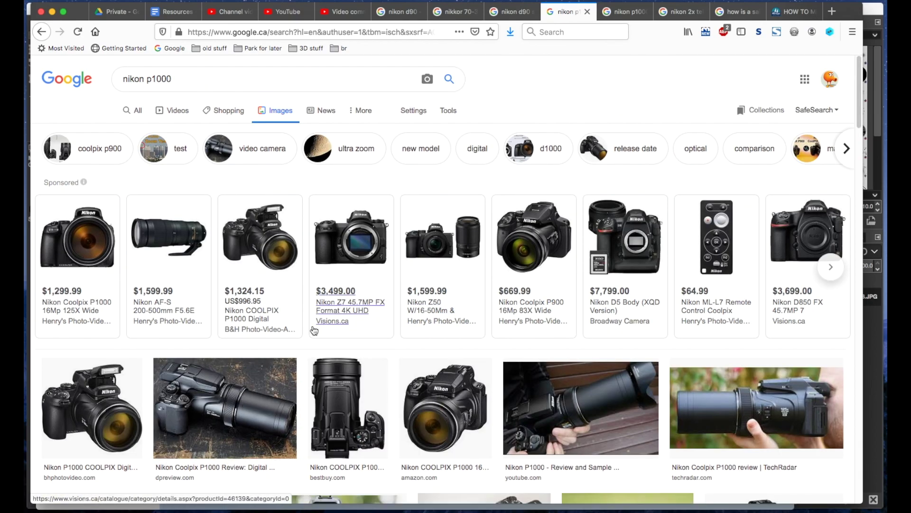
key(super+Tab)
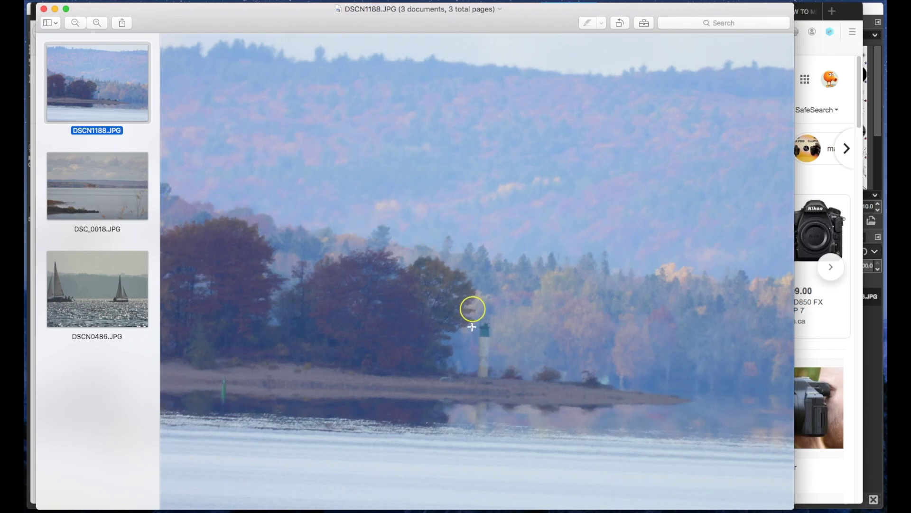
Bring up the Exif inspector and position it while switching between DSC_0018 and DSCN1188
key(super+i)
drag(601, 73, 364, 77)
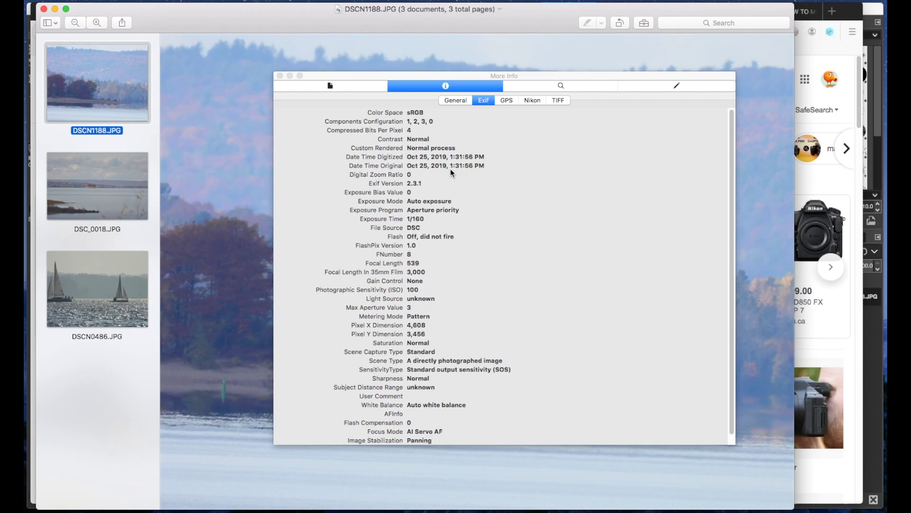
click(102, 184)
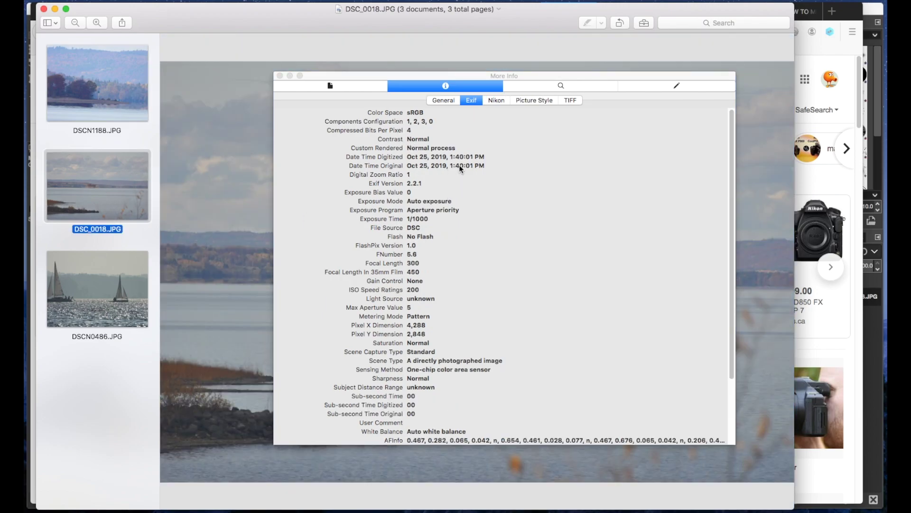
drag(380, 76, 903, 103)
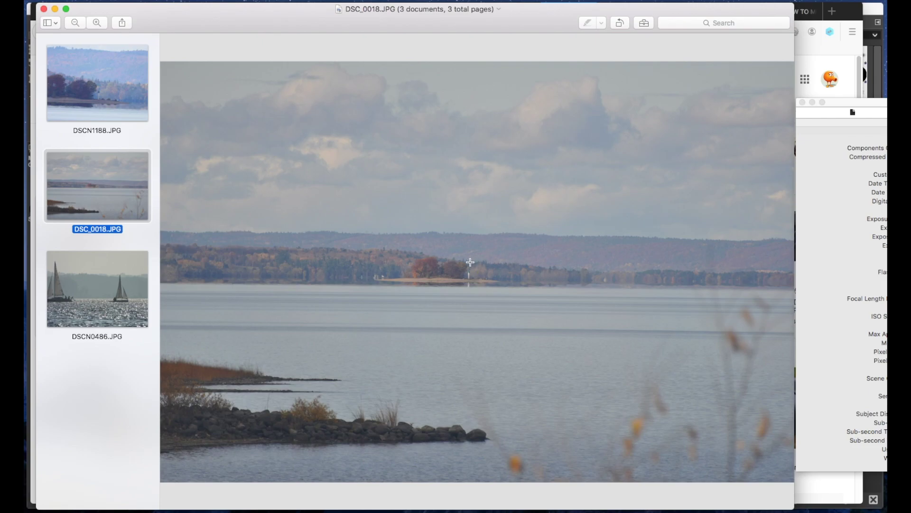
click(62, 74)
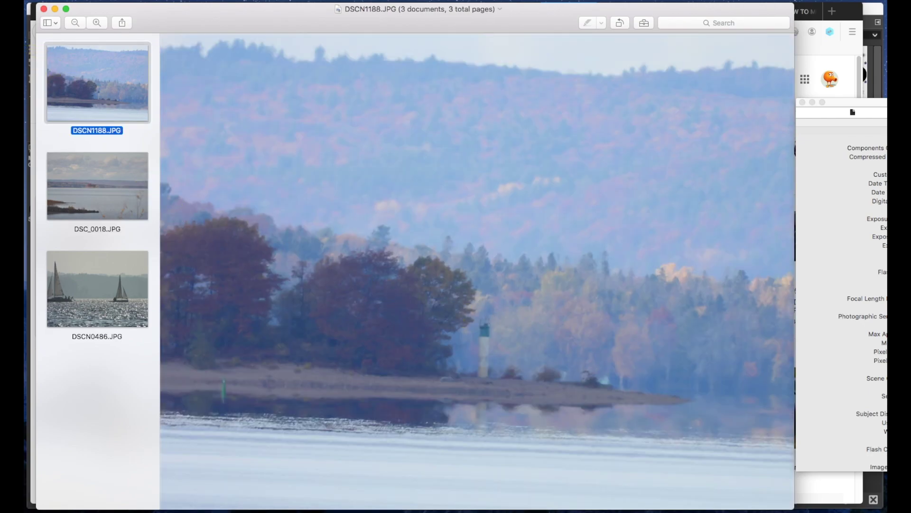
drag(871, 100, 401, 79)
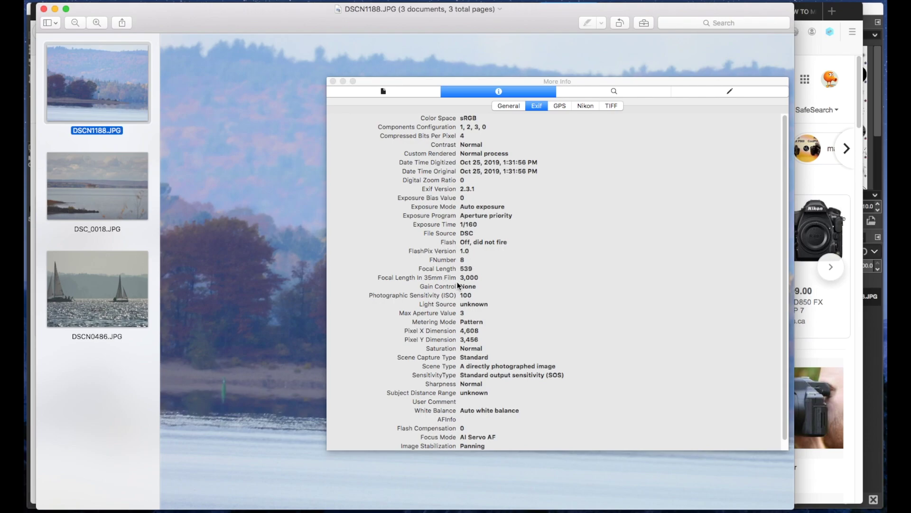
Compare the Exif focal lengths of DSC_0018 and DSCN1188, then close the inspector
click(110, 186)
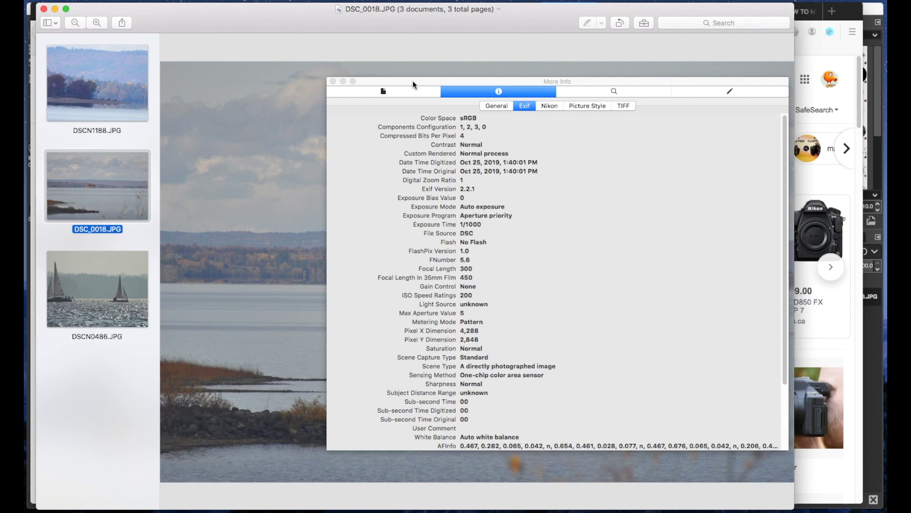
click(99, 97)
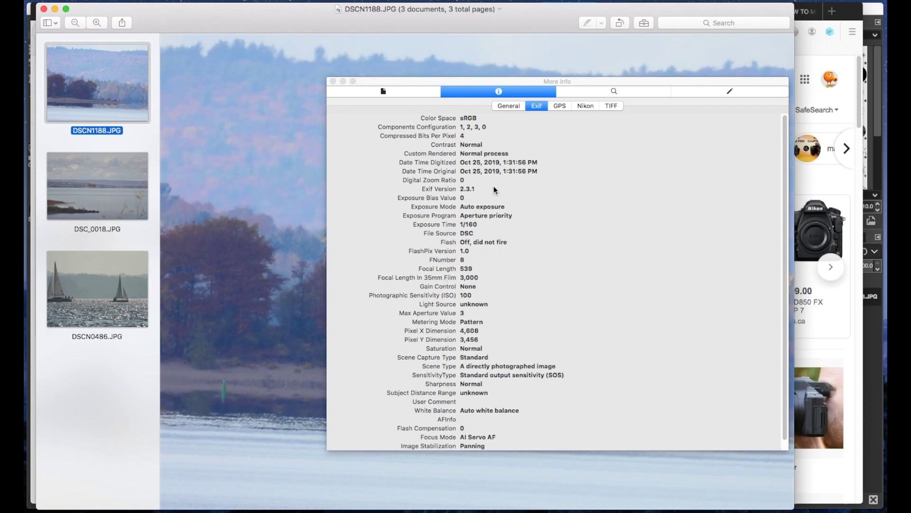
click(108, 174)
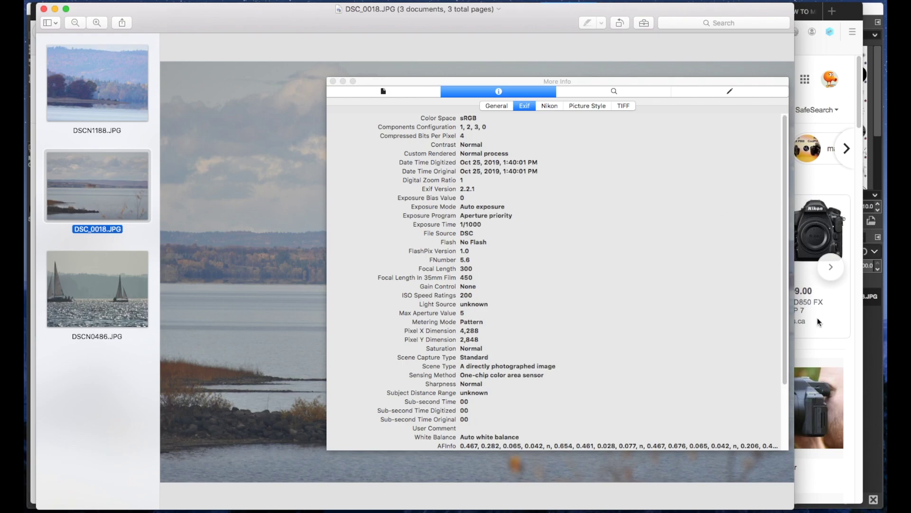
click(822, 342)
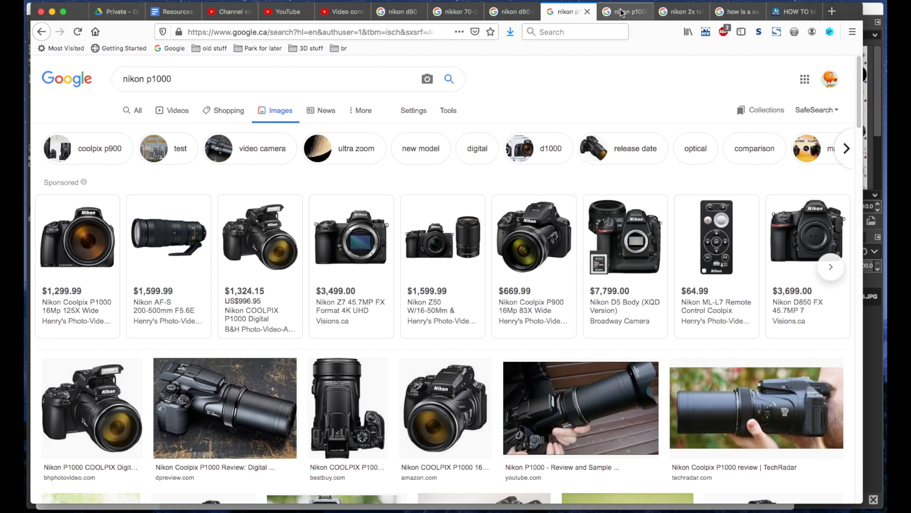
Highlight the D90 sensor size 23.6 x 15.8 mm and P1000 size 6.16 x 4.62 mm, then return to GIMP
click(517, 13)
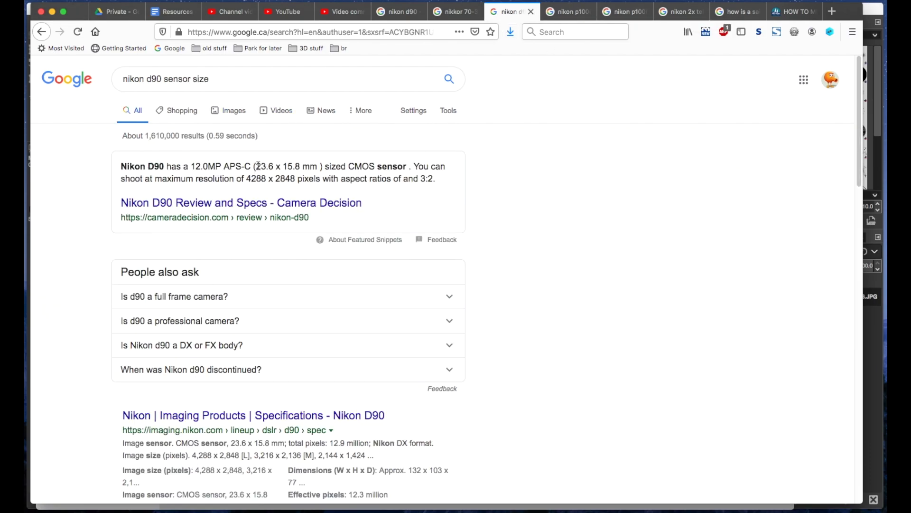
drag(256, 168, 301, 167)
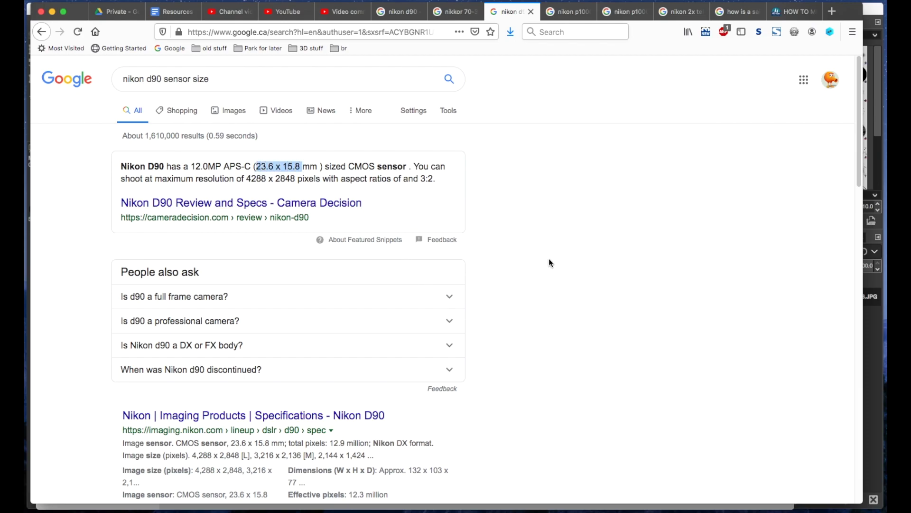
click(572, 17)
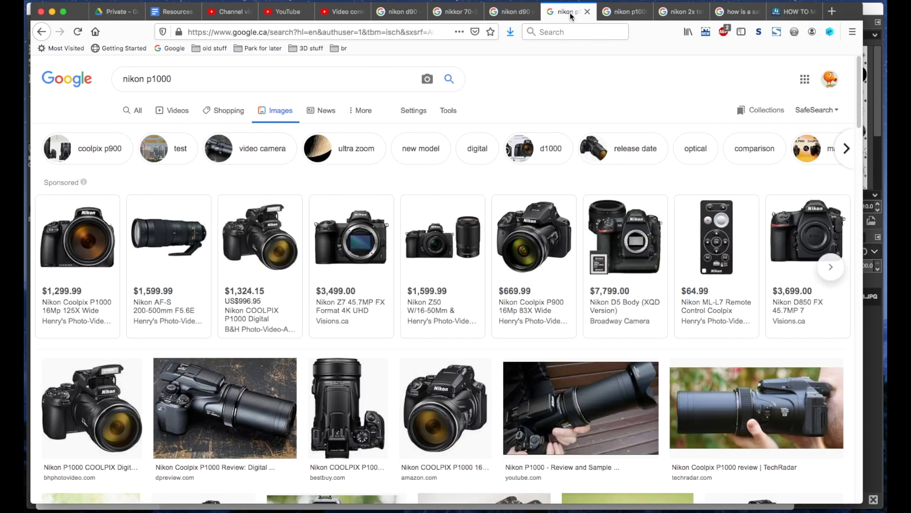
click(625, 14)
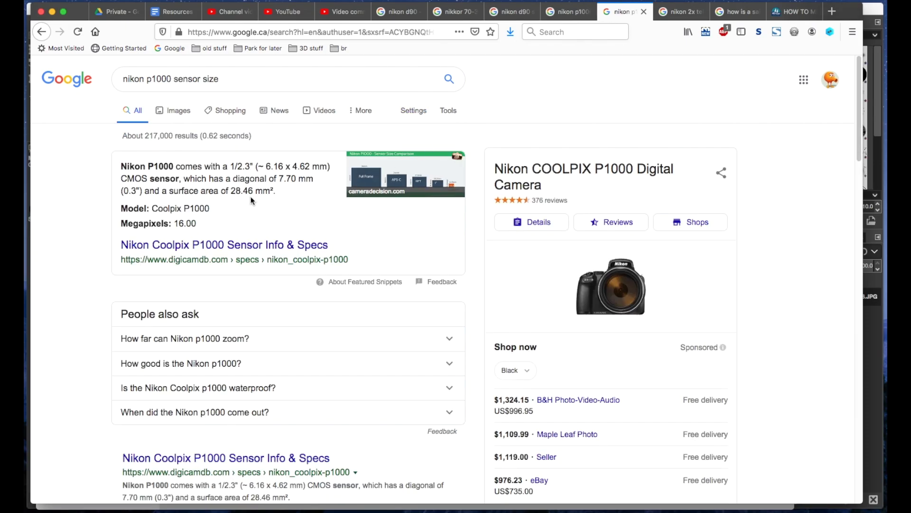
drag(265, 165, 312, 165)
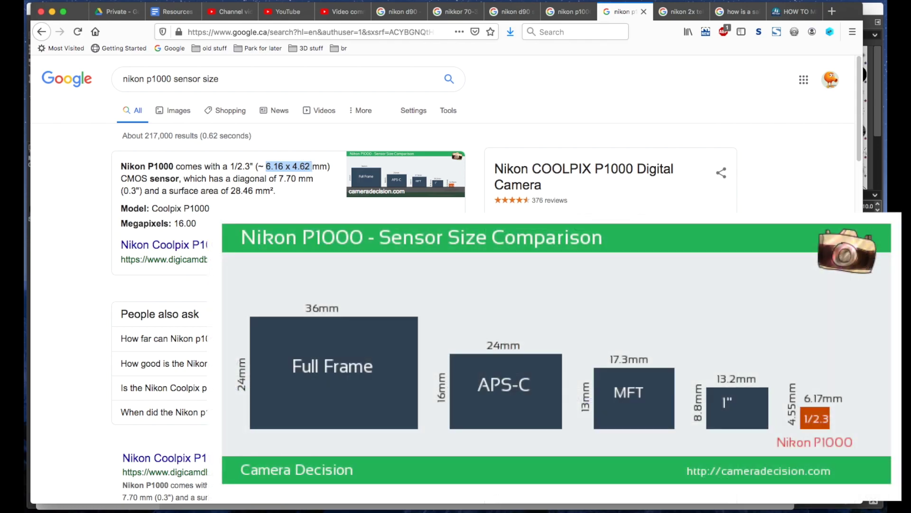
key(super+Tab)
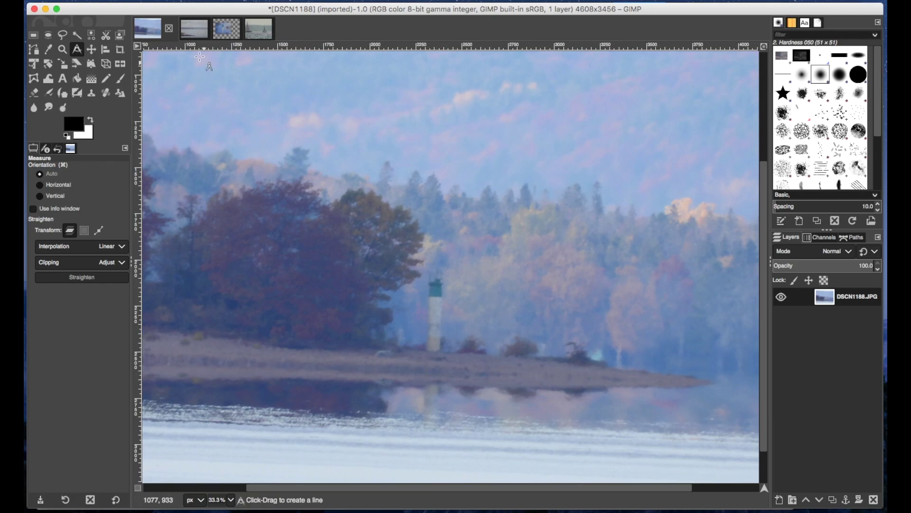
Flip between the DSC_0018 and DSCN1188 images to compare the lighthouse, then reach the untitled layered image
click(194, 28)
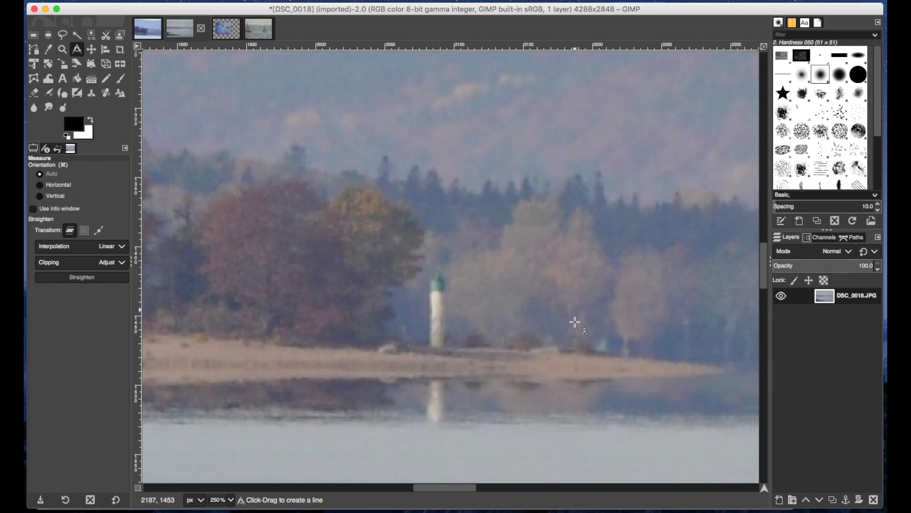
click(150, 30)
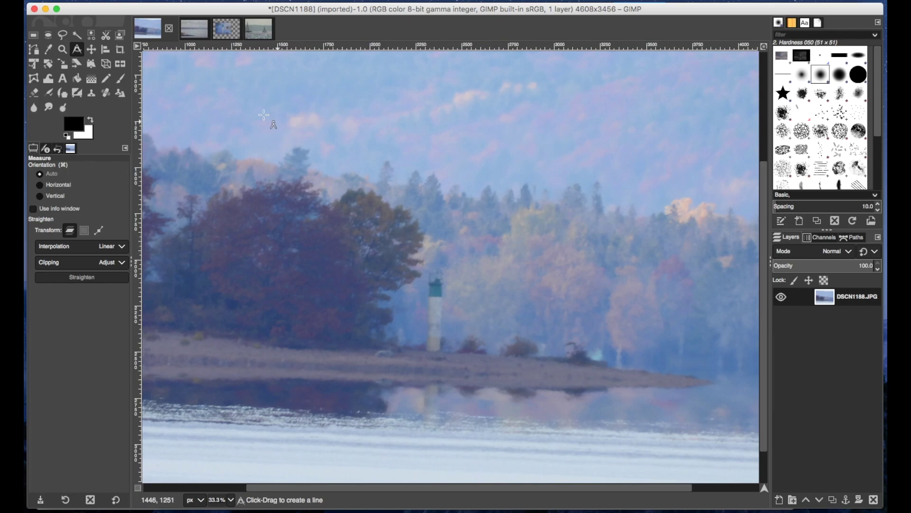
click(190, 28)
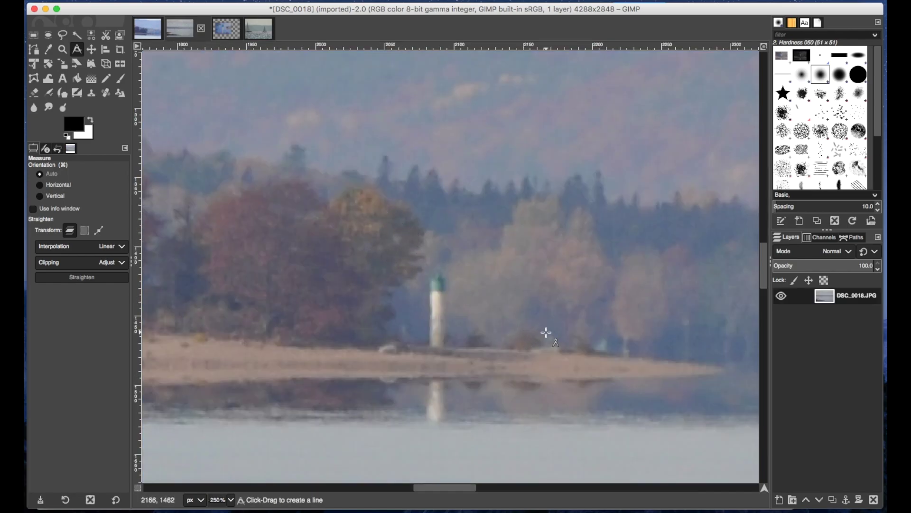
key(ctrl+Tab)
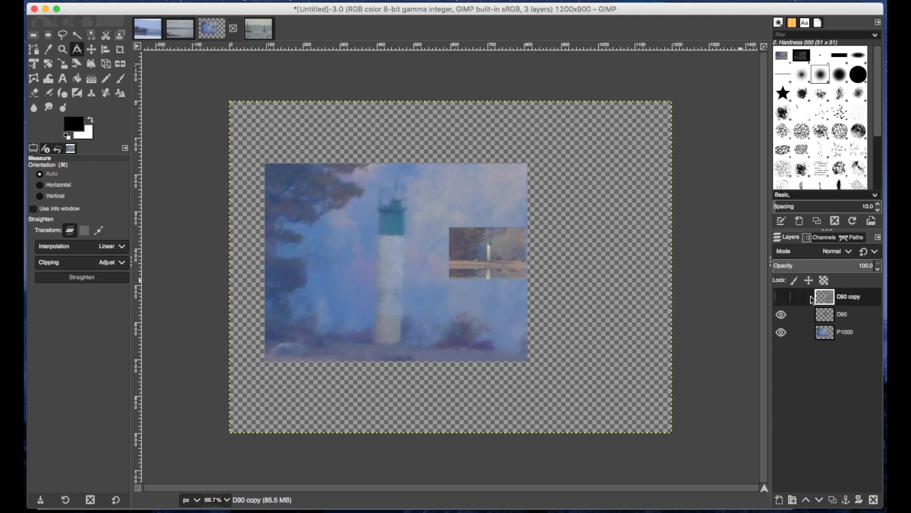
Hide the D90 layer and make the D90 copy layer visible
click(781, 315)
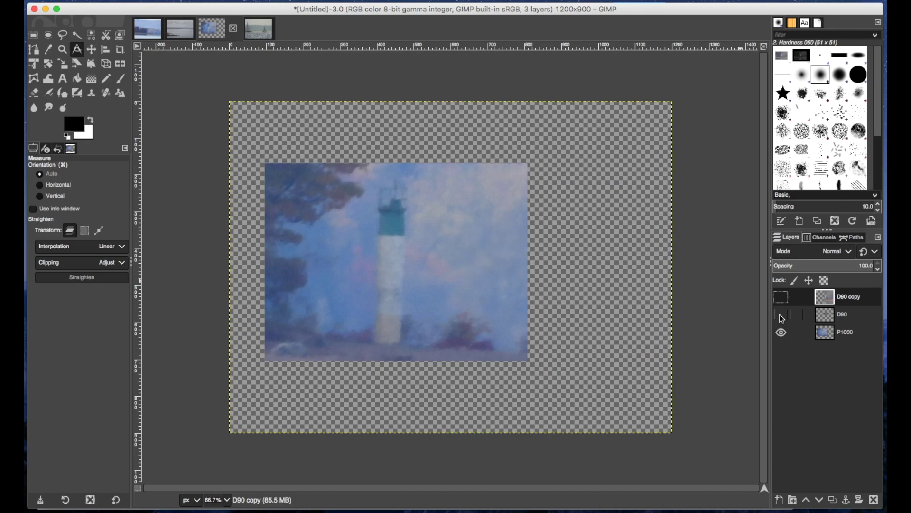
click(782, 297)
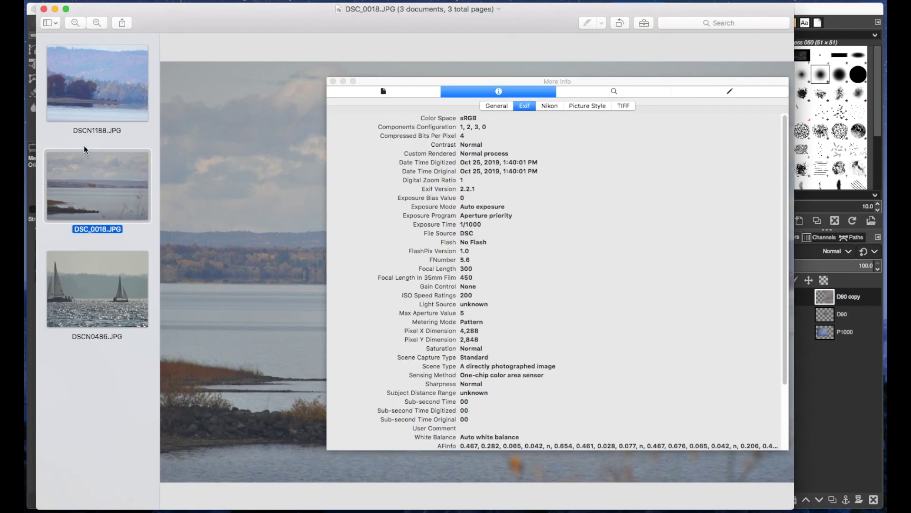
Step through the DSCN1188, DSC_0018 and DSCN0486 Exif data, ending on the 432 mm sailboat photo
click(127, 92)
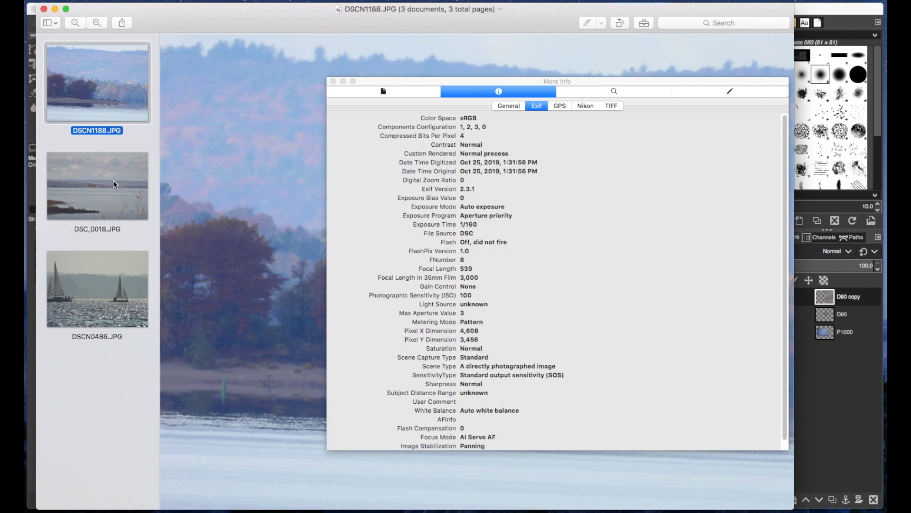
click(143, 217)
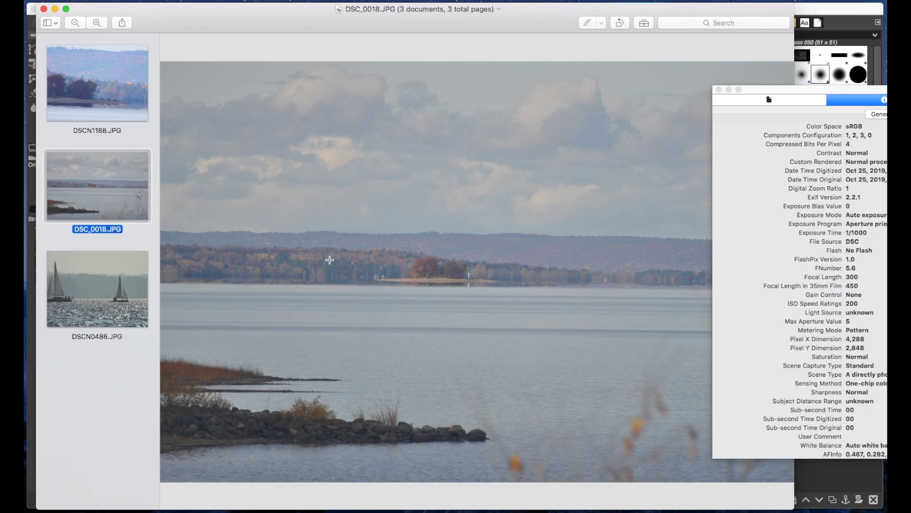
click(127, 290)
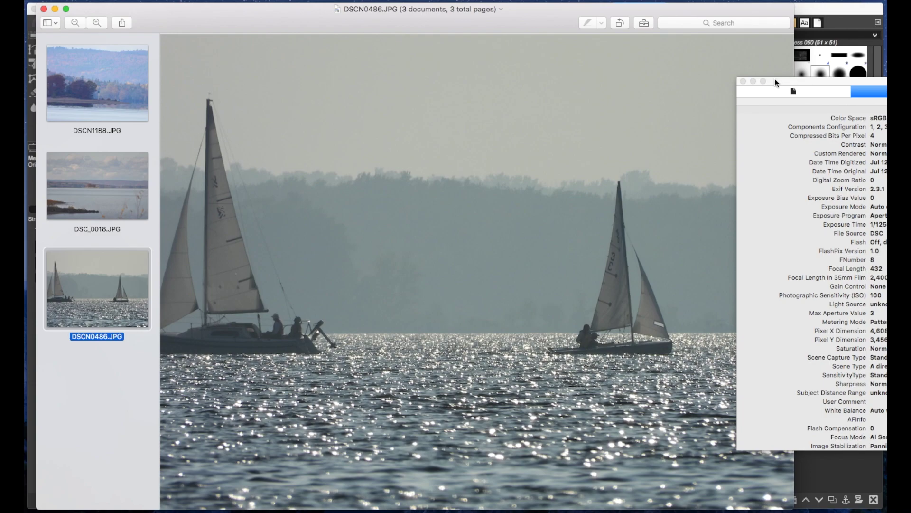
Move the Exif details off the photo and bring GIMP's DSCN0486 sailboat image forward
drag(777, 83, 805, 77)
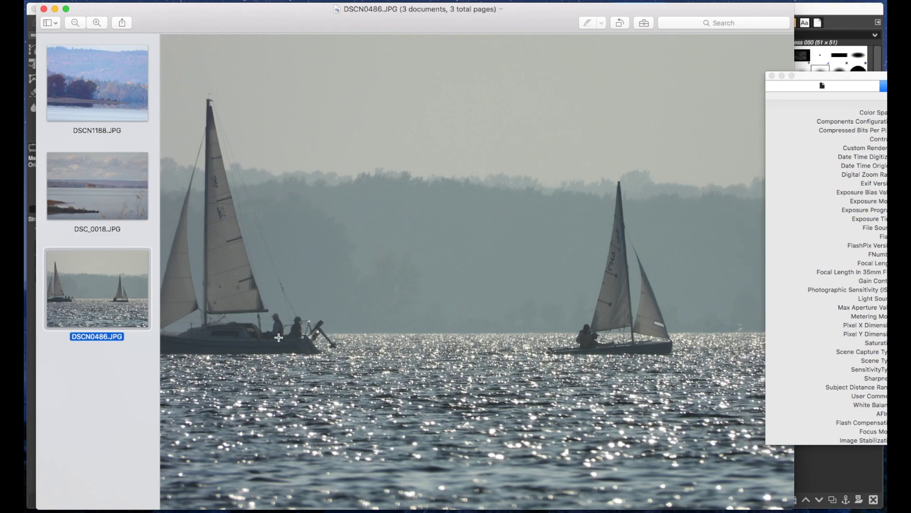
key(super+Tab)
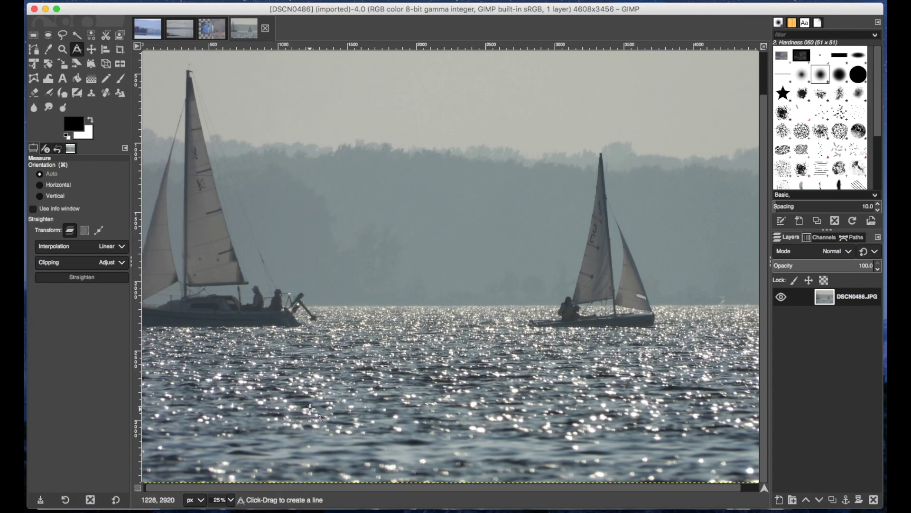
Zoom in and measure the seated sailor from head to deck at 177 pixels
ctrl+scroll(310, 409, up, 3)
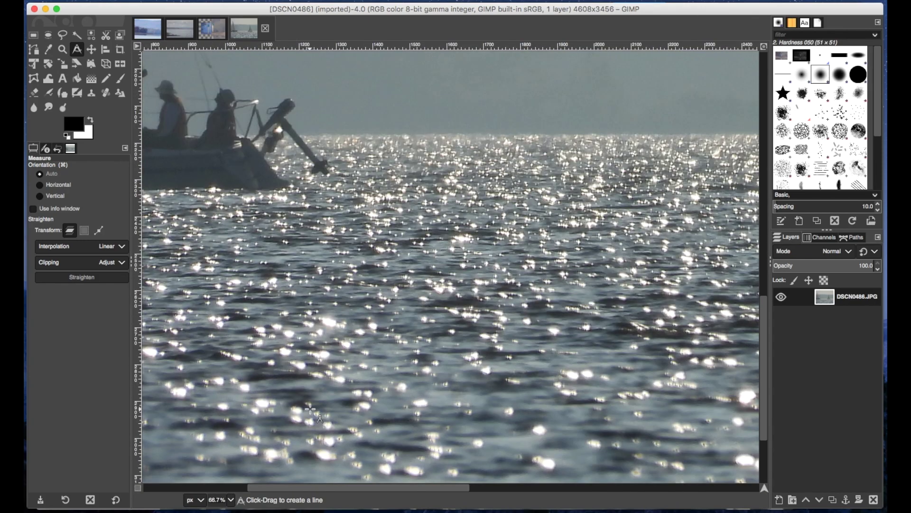
scroll(314, 354, up, 5)
drag(383, 488, 328, 491)
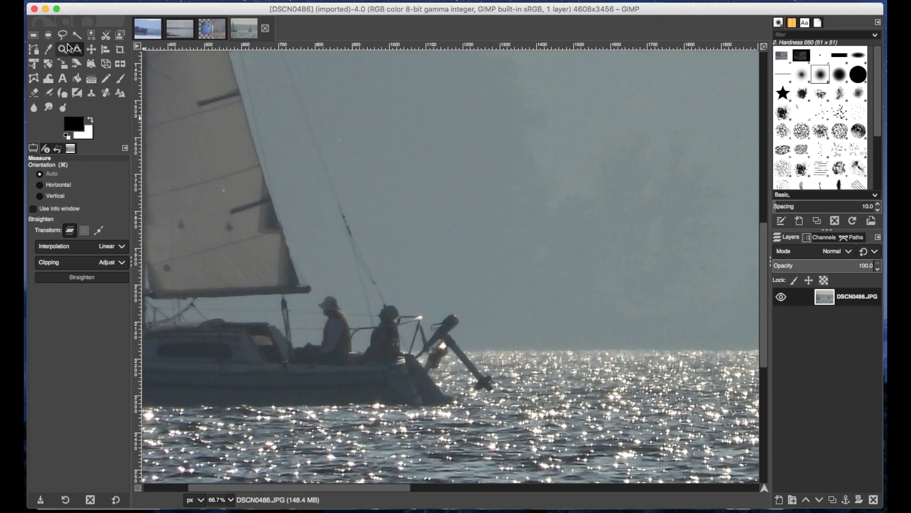
drag(330, 297, 330, 363)
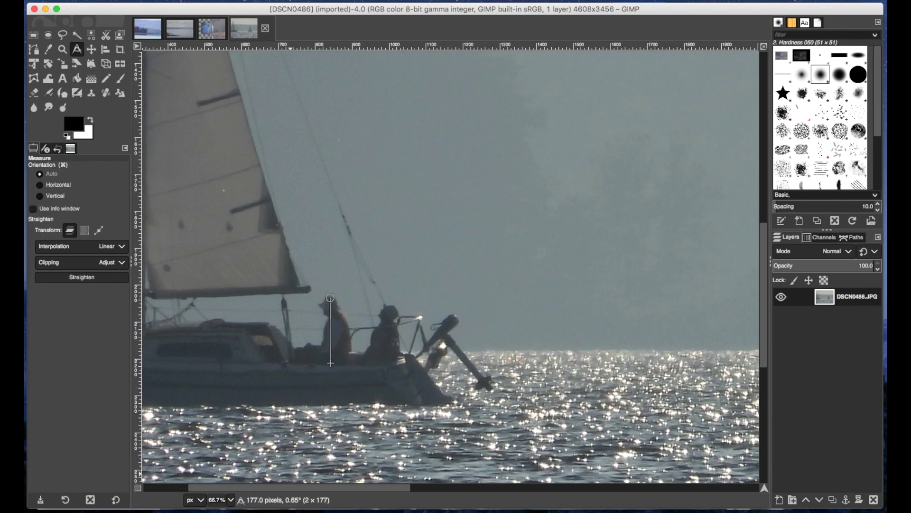
Compute 177 ÷ 3 = 59 in Calculator and move it away from the boat
text(177)
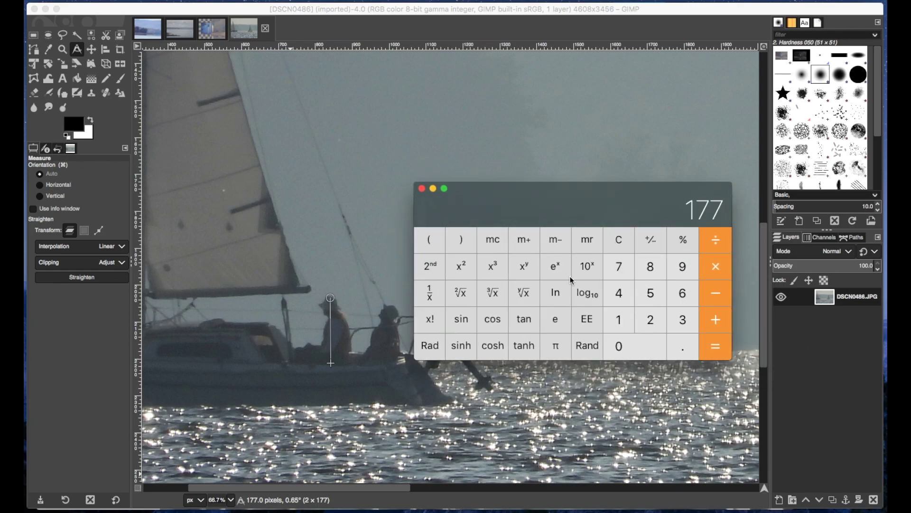
key(slash)
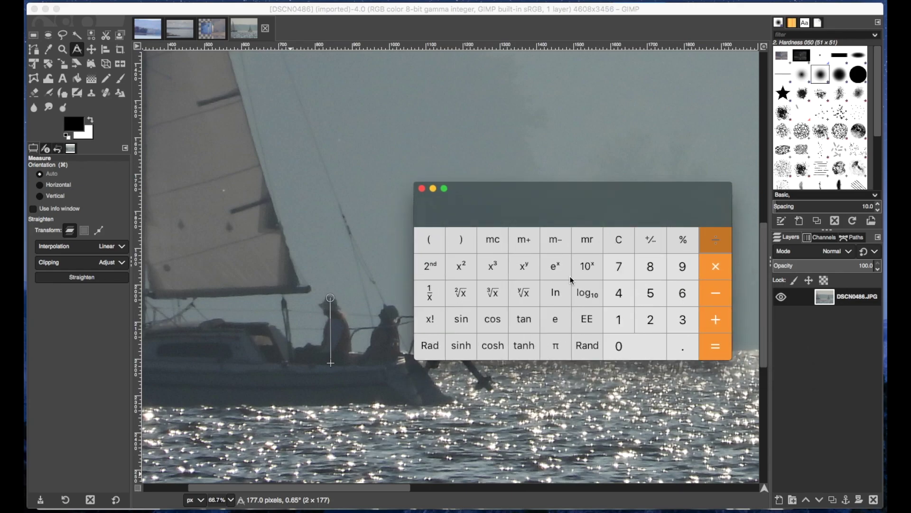
text(3)
key(Return)
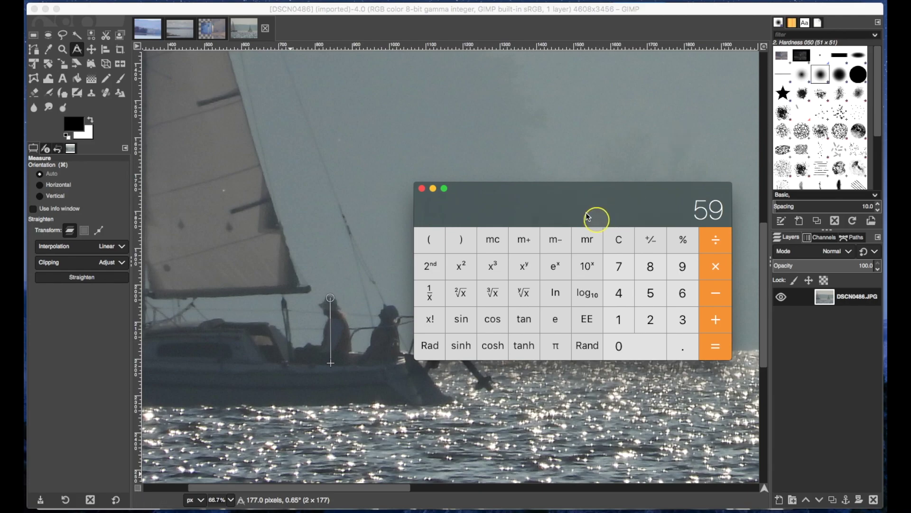
drag(545, 194, 898, 276)
Pan around the sailboat image, then switch to the Nikon D90 sensor specs page
key(super+Tab)
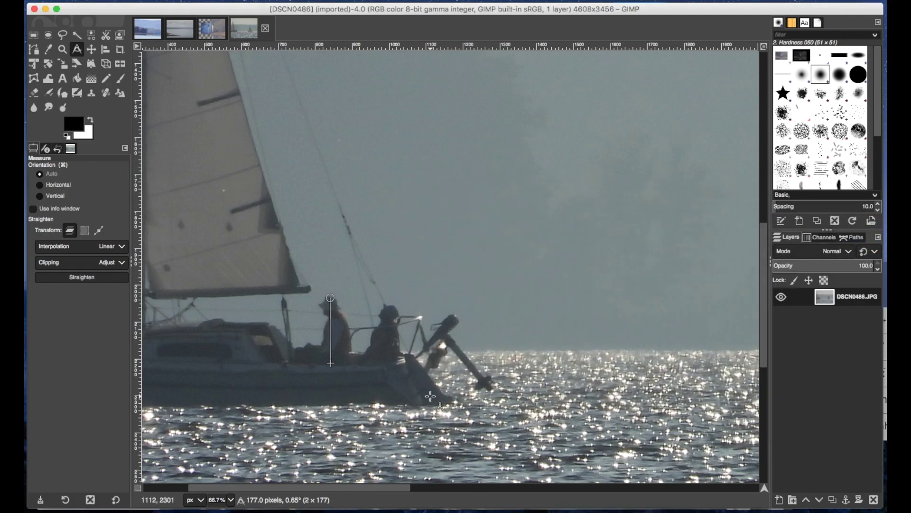
scroll(360, 375, left, 5)
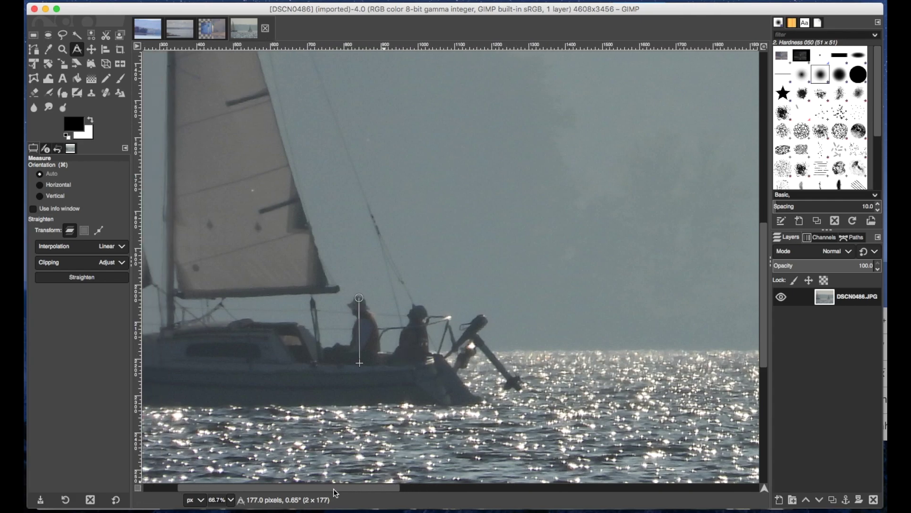
scroll(353, 399, up, 5)
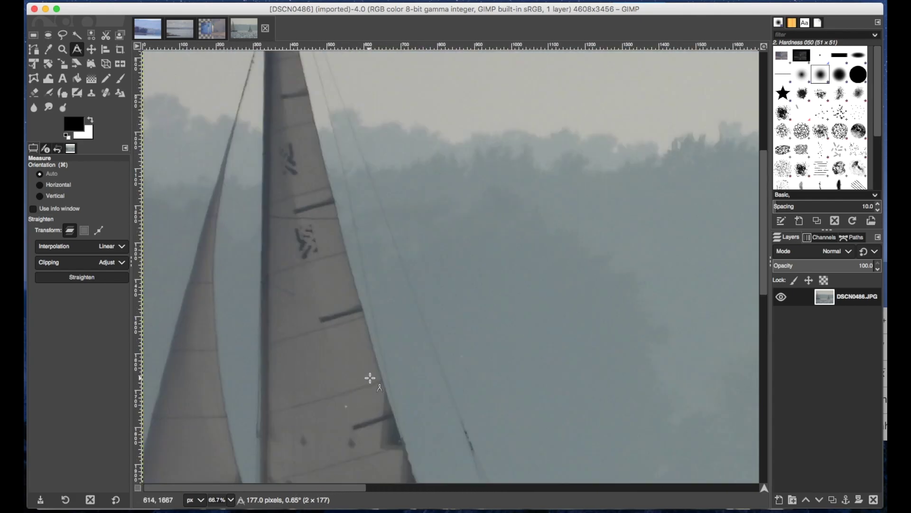
scroll(371, 378, down, 1)
scroll(372, 379, down, 1)
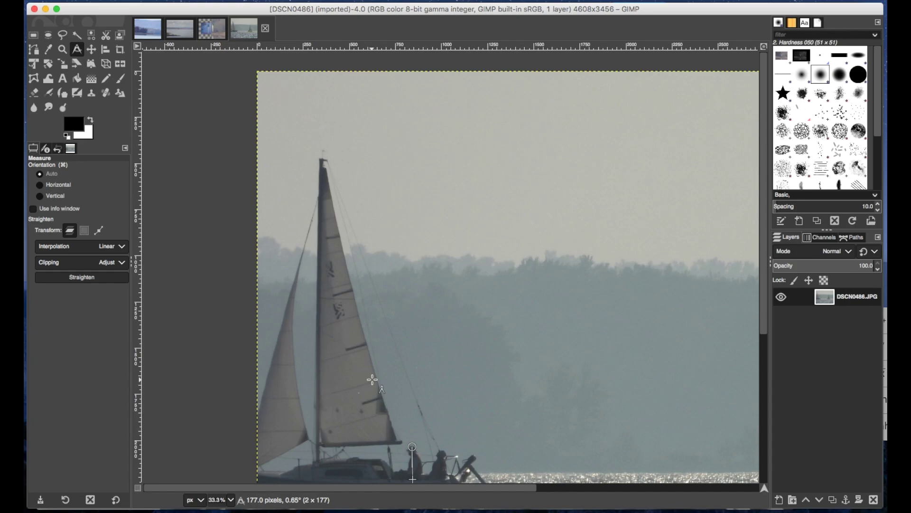
scroll(421, 380, down, 5)
scroll(420, 379, up, 3)
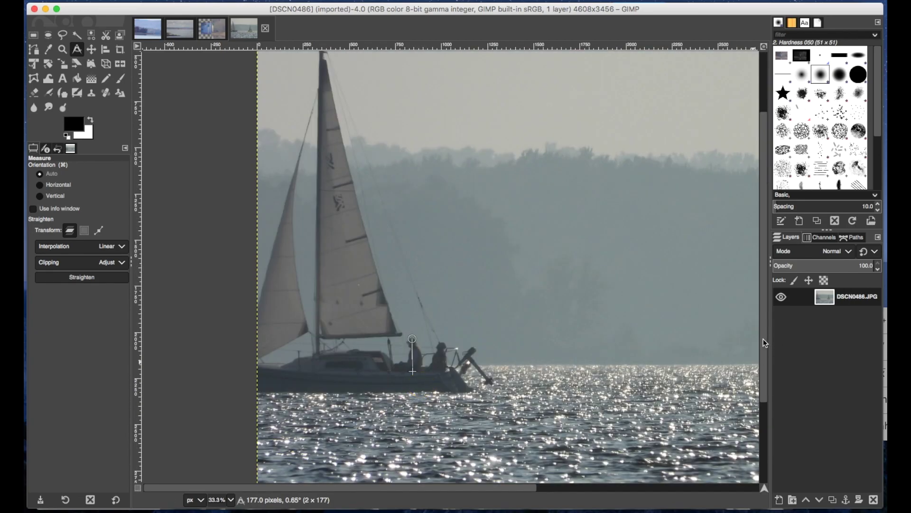
drag(764, 339, 765, 326)
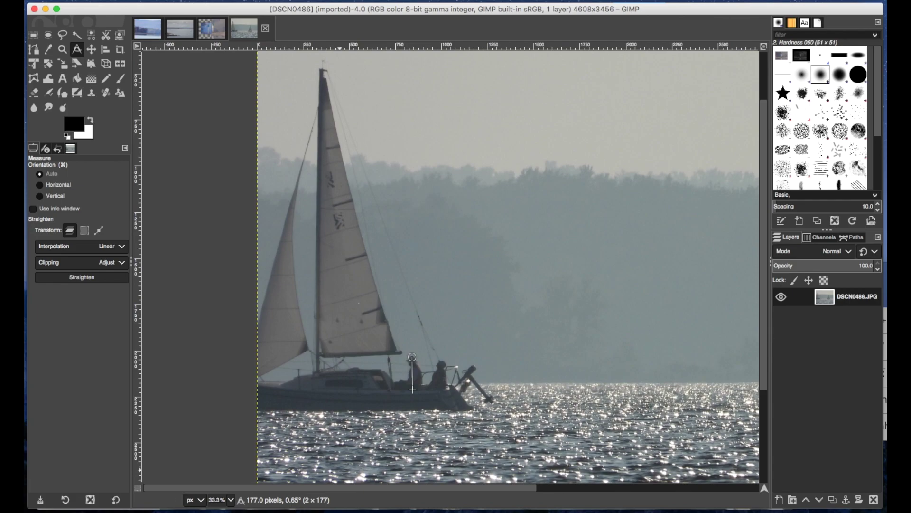
key(super+Tab)
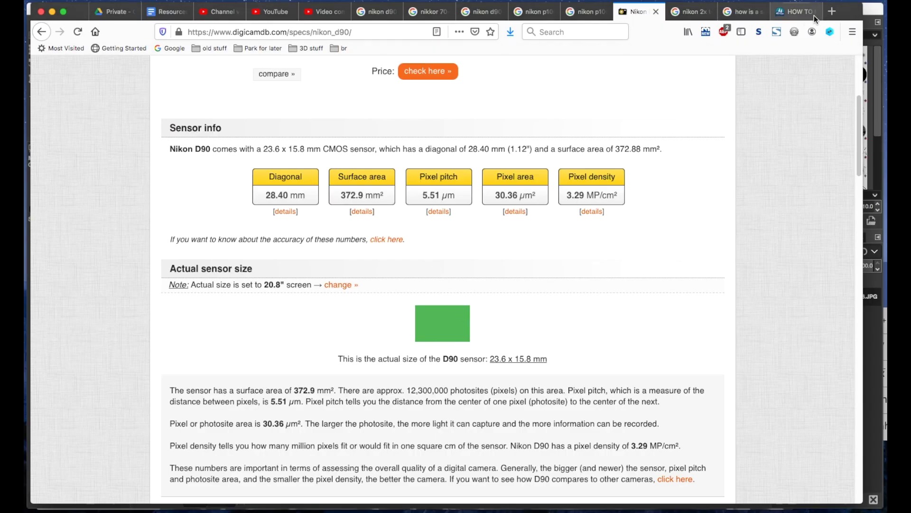
Scroll through the Masthead guide on measuring a boat's rig, then return to GIMP
click(795, 12)
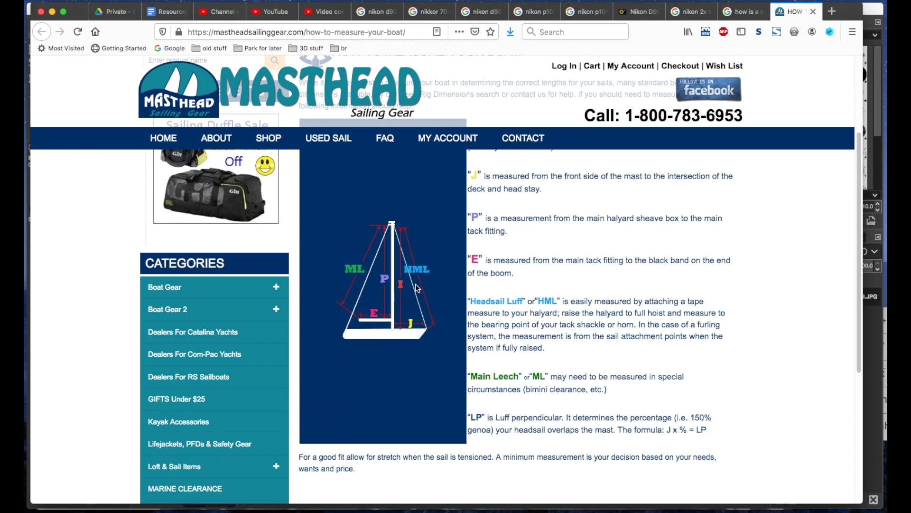
scroll(484, 311, up, 5)
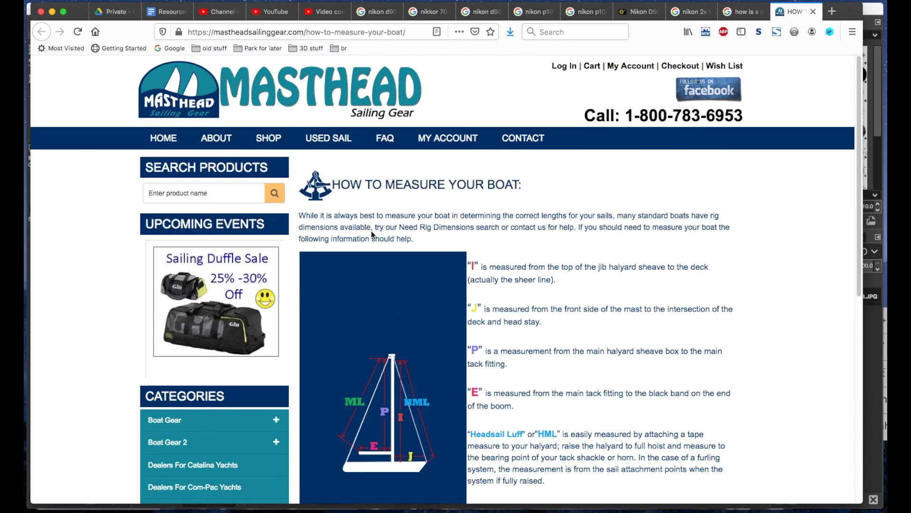
scroll(535, 324, down, 3)
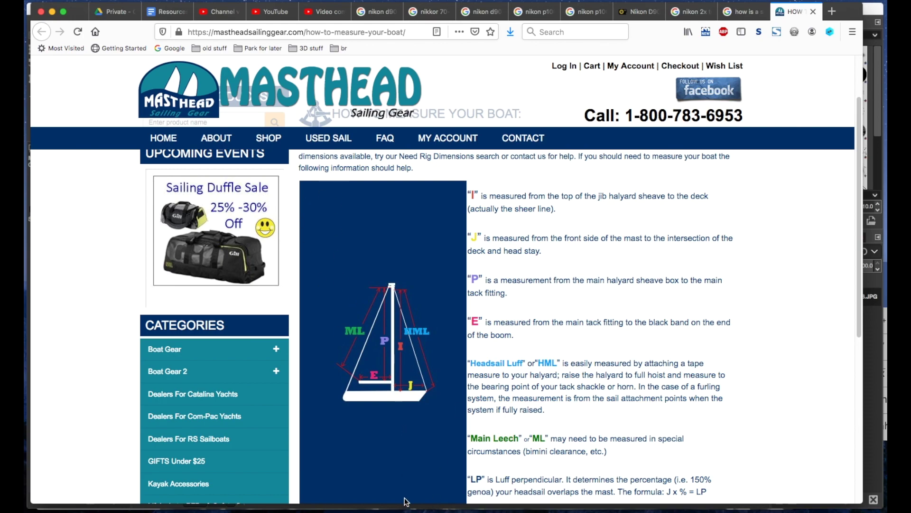
key(super+Tab)
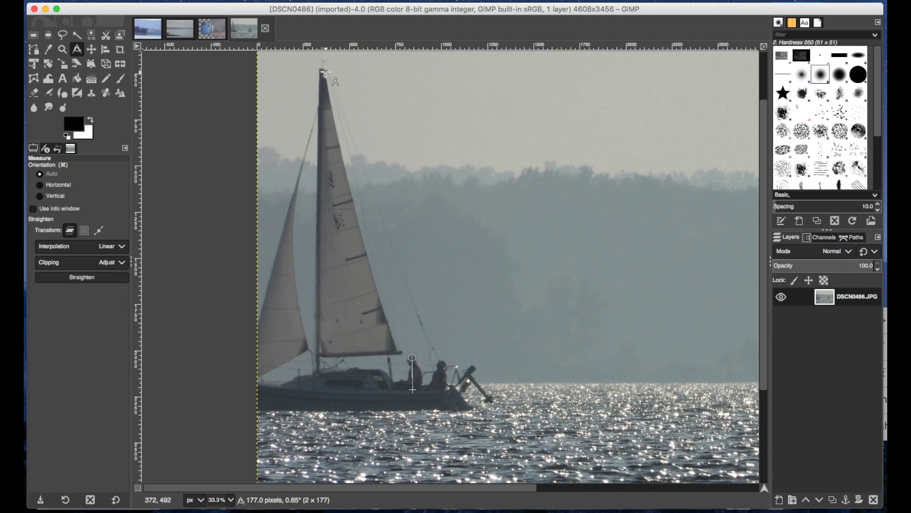
Measure the mast at 1524 pixels and convert it in Calculator: 1524/59 ≈ 25.8 feet
mouse_move(326, 71)
mouse_down()
mouse_move(319, 167)
mouse_move(332, 352)
mouse_up()
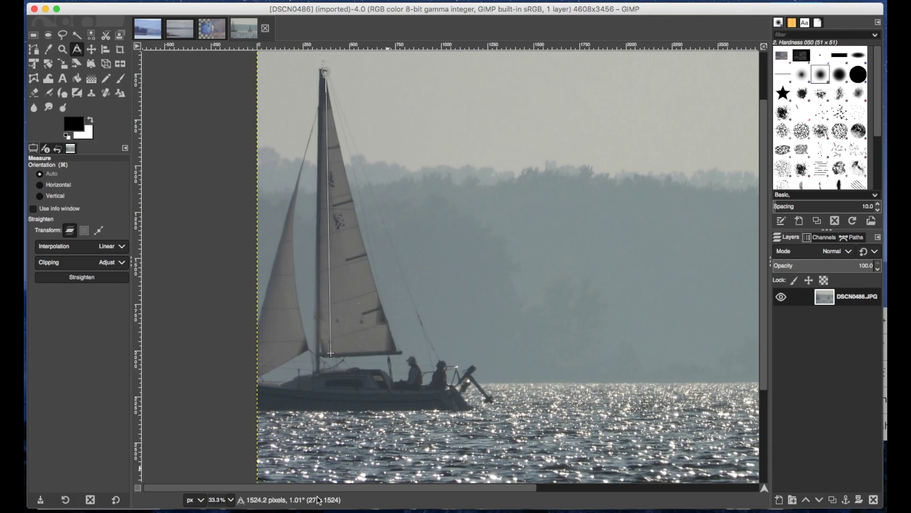
key(super+Tab)
drag(508, 238, 520, 199)
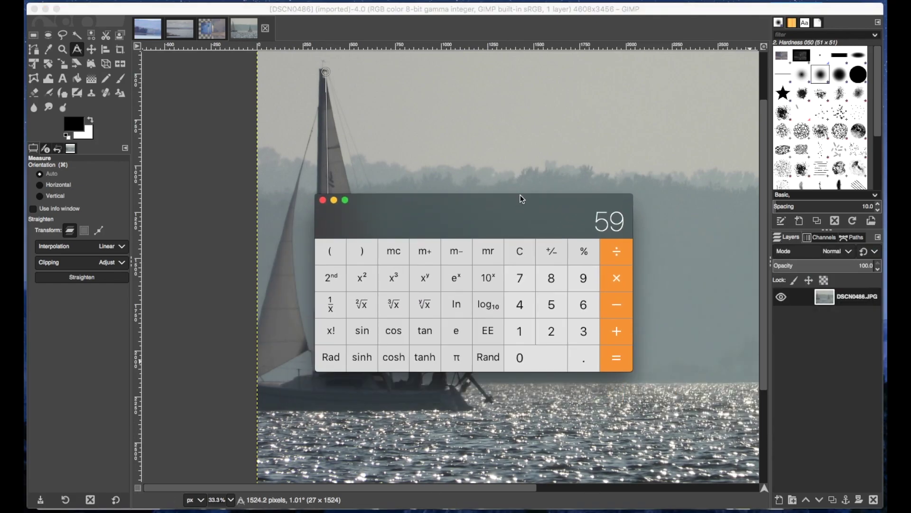
text(1524)
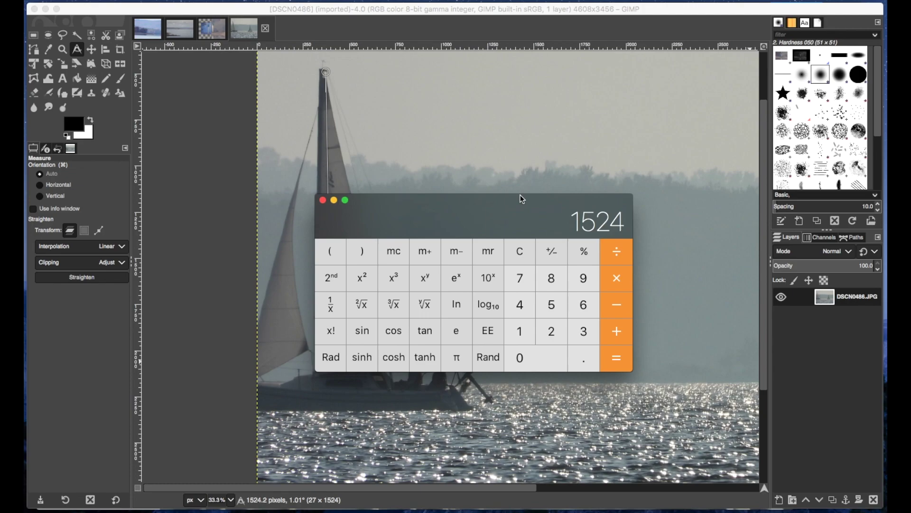
text(/59)
key(Return)
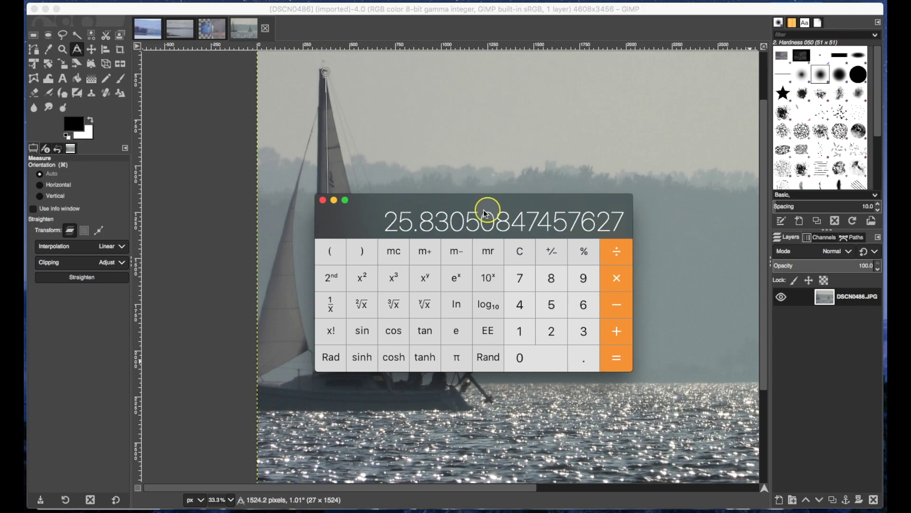
drag(399, 203, 722, 224)
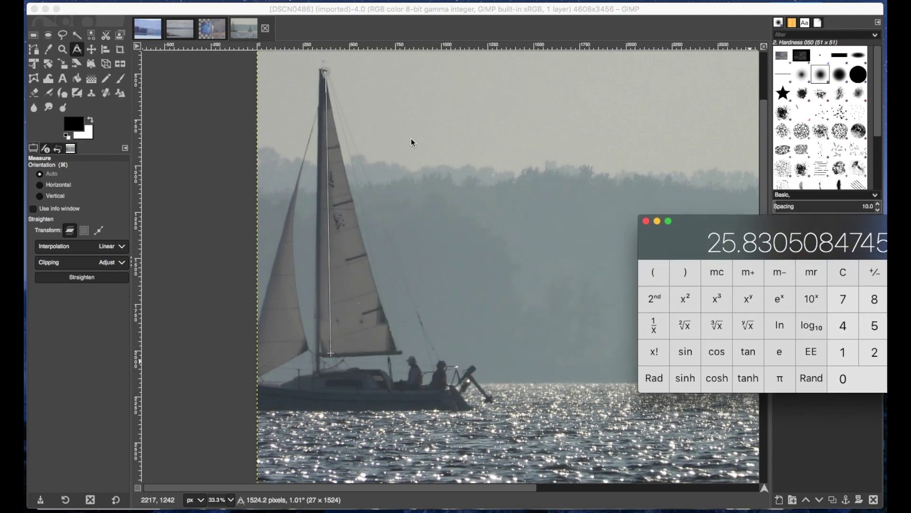
Re-measure the boat from masthead to waterline, reading 1857 pixels
click(326, 75)
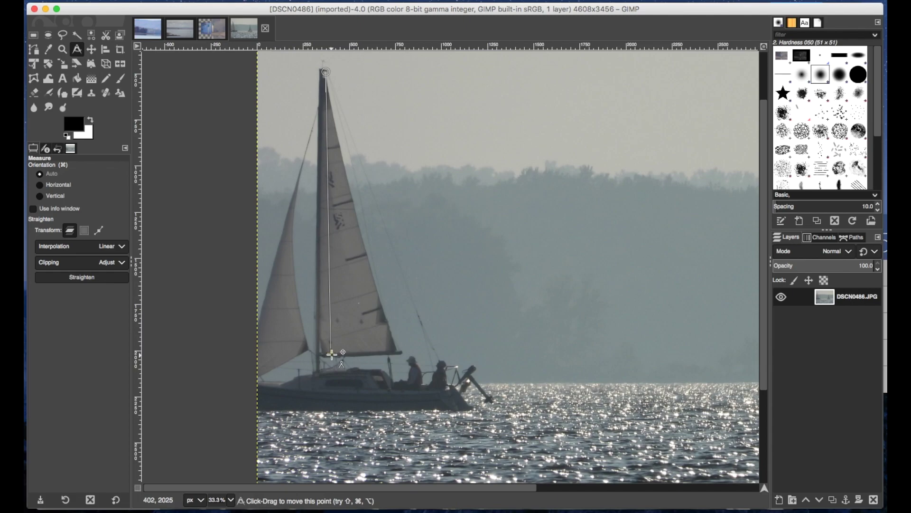
drag(331, 354, 328, 411)
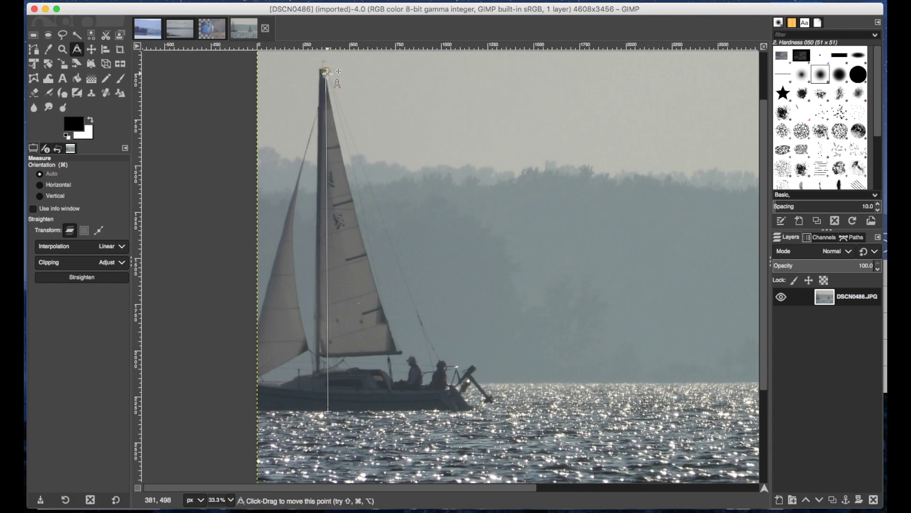
drag(326, 72, 326, 68)
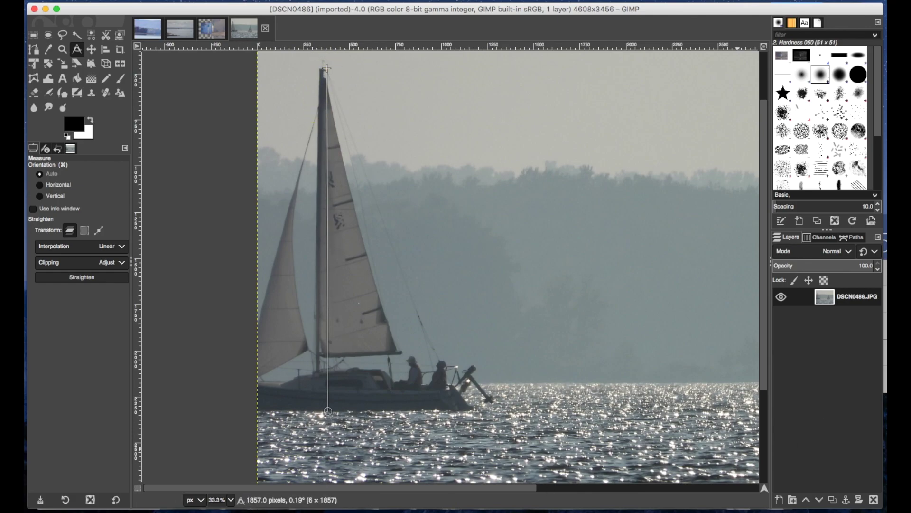
Compute 1857/59 in Calculator, giving about 31.5 feet
key(super+Tab)
text(15)
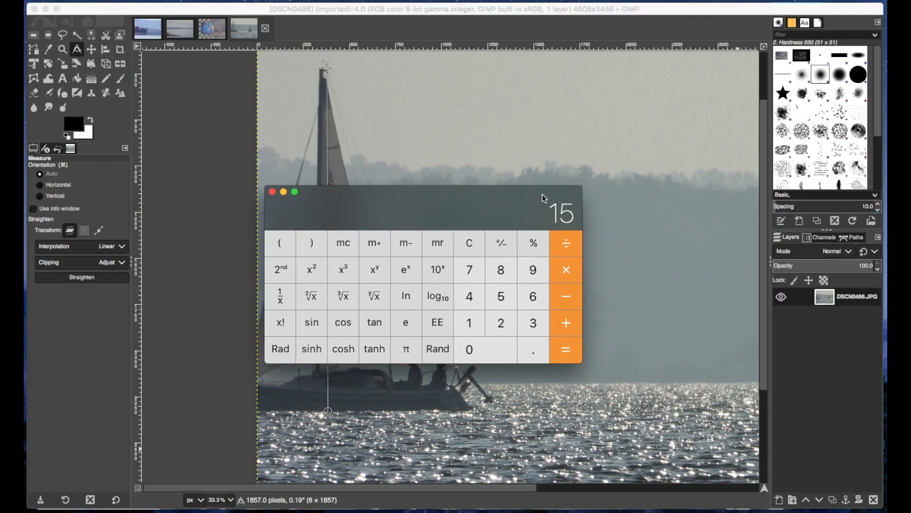
key(BackSpace)
text(857)
text(/59)
key(Return)
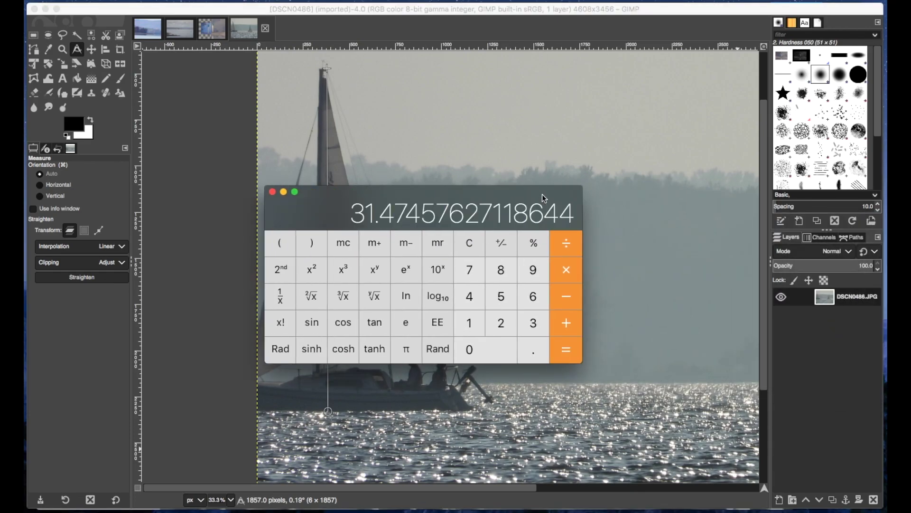
Refine the measurement between mast top and waterline to 1785 pixels
click(331, 65)
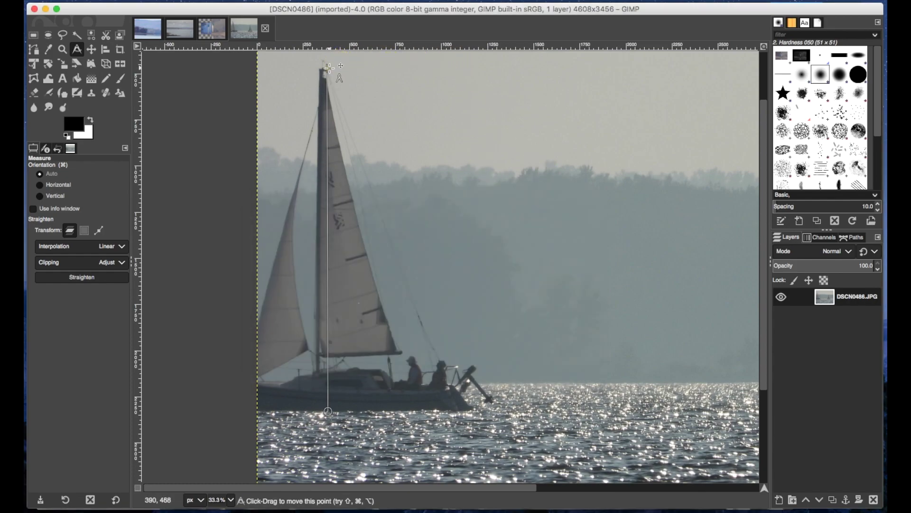
drag(327, 68, 327, 75)
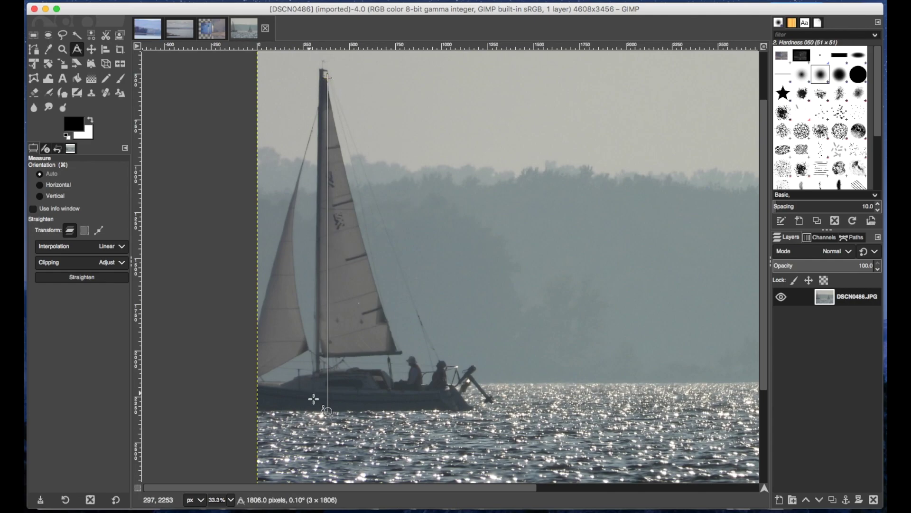
drag(327, 410, 328, 406)
scroll(421, 492, right, 10)
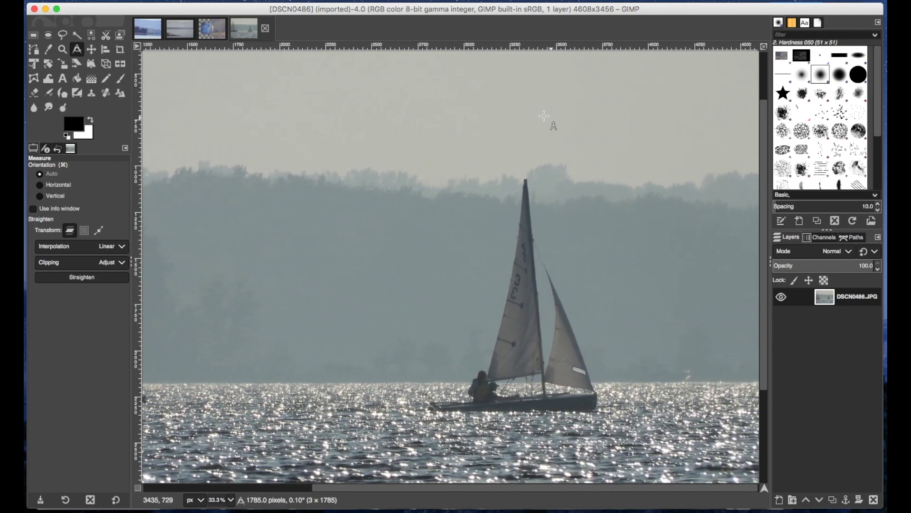
Measure the second boat's mast at 1044 pixels and compute 1044/59 in Calculator
mouse_move(528, 179)
mouse_down()
mouse_move(525, 295)
mouse_move(542, 372)
mouse_up()
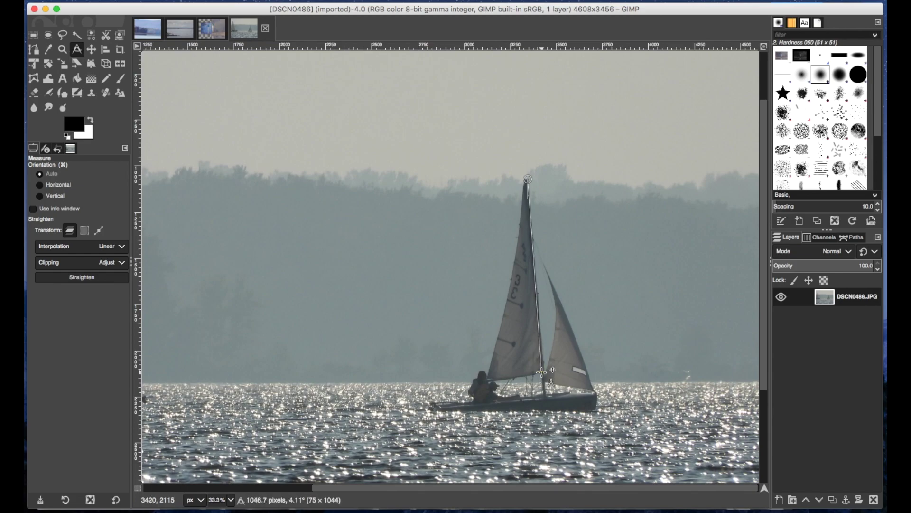
drag(528, 179, 527, 178)
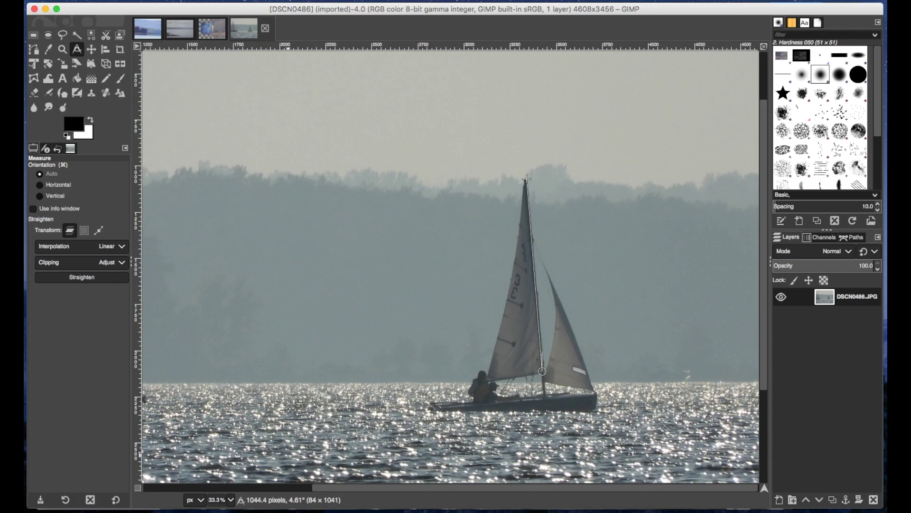
key(super+Tab)
text(104)
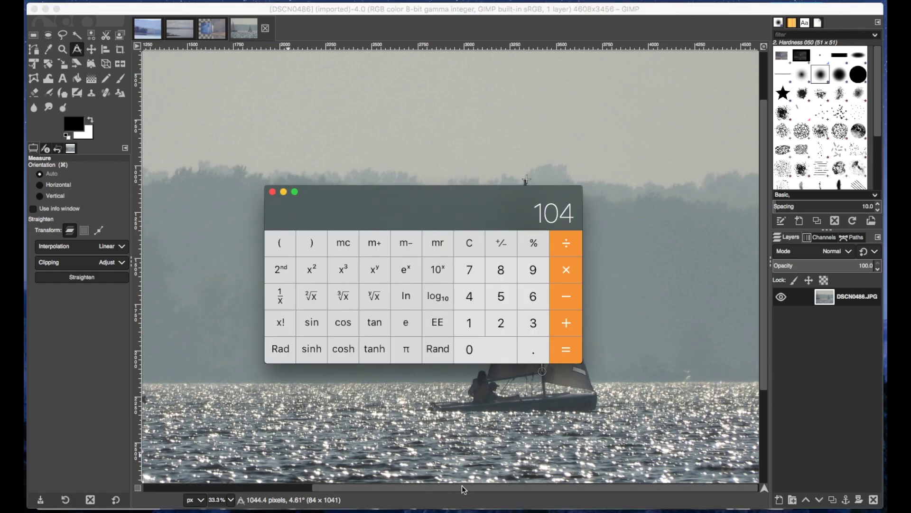
text(4/59)
key(Return)
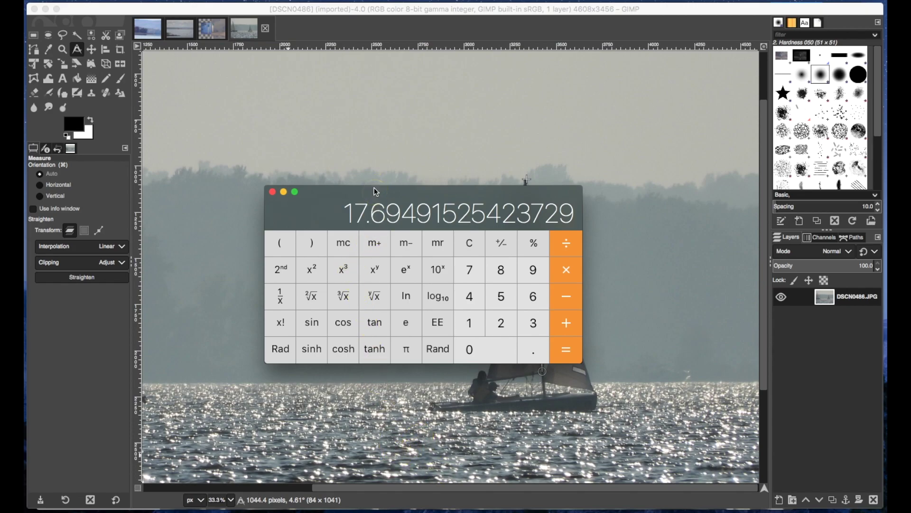
drag(376, 191, 835, 201)
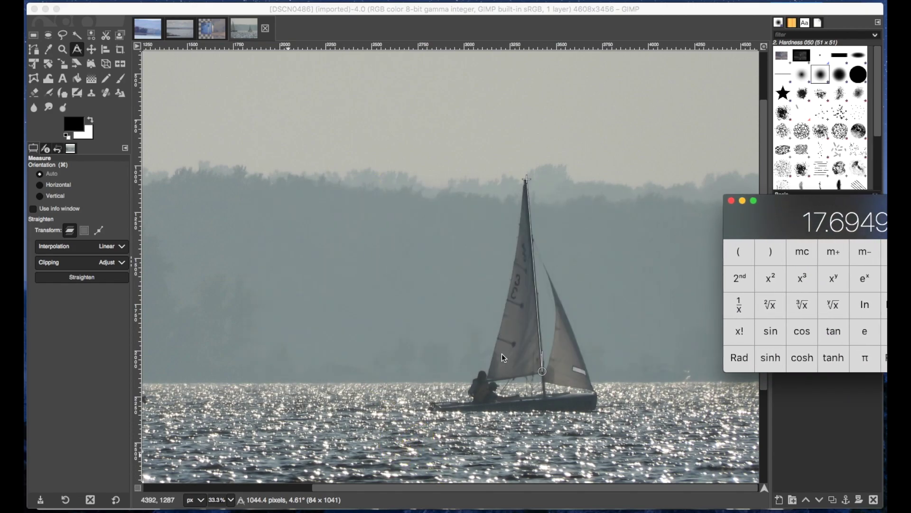
Extend the second boat's measurement to the waterline, reaching 1257 pixels
click(543, 372)
drag(542, 372, 543, 413)
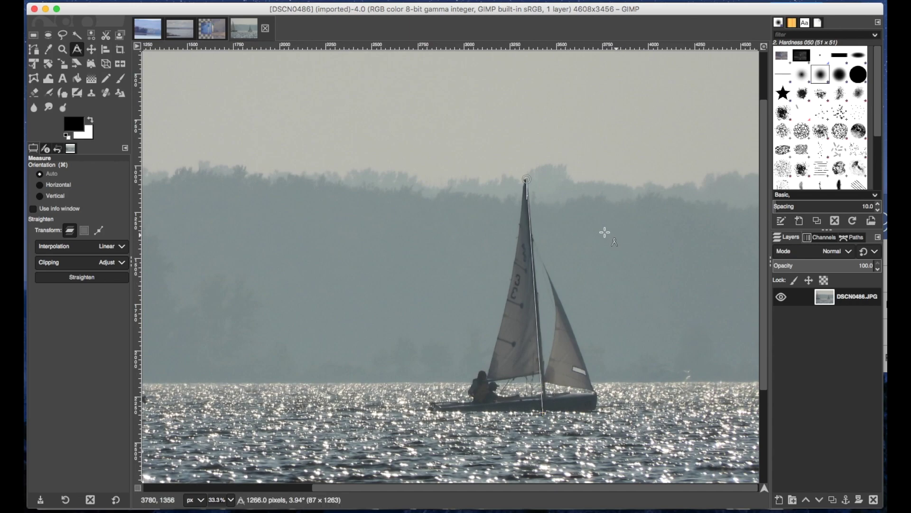
drag(545, 411, 543, 409)
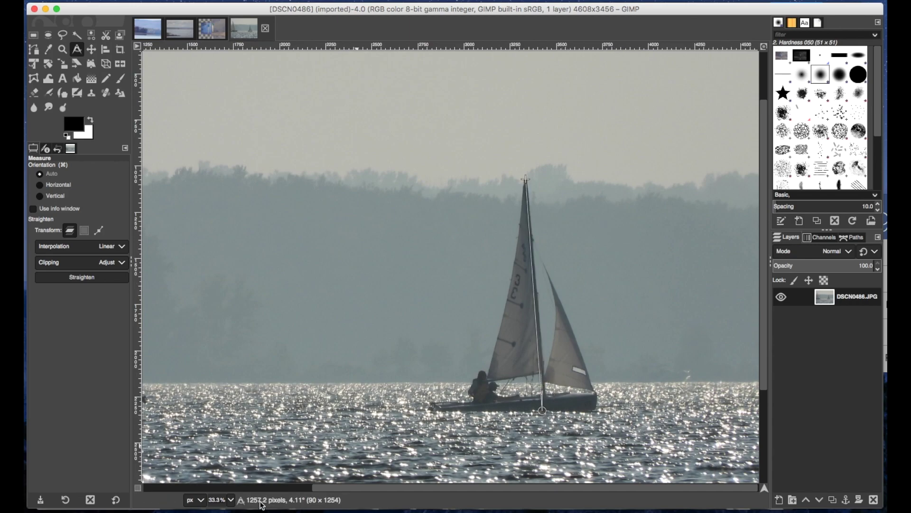
Divide 1257 by 59 in Calculator, then bring back the Masthead boat-measuring guide
key(super+Tab)
drag(807, 201, 301, 131)
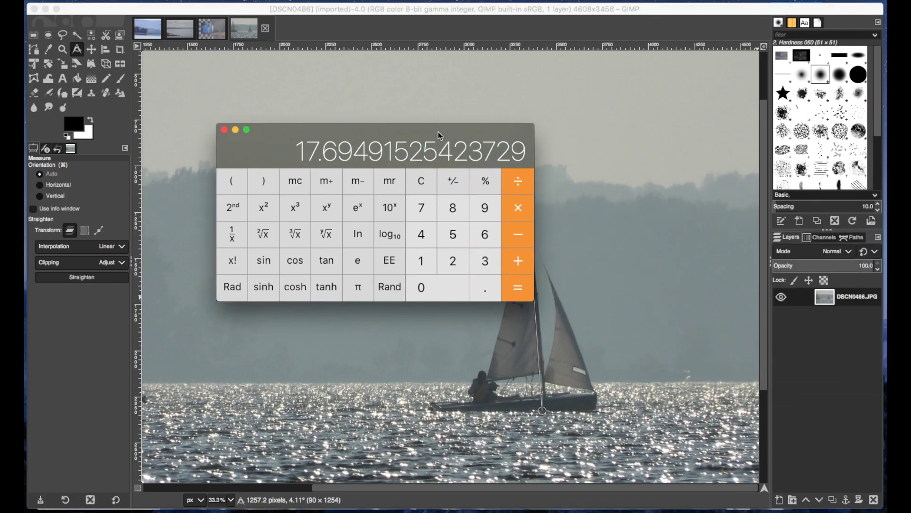
text(1257)
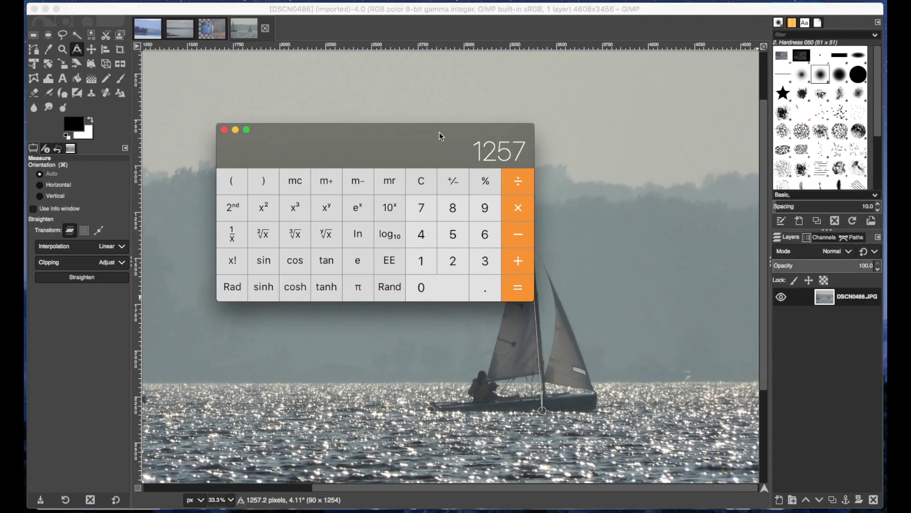
text(/59)
key(Return)
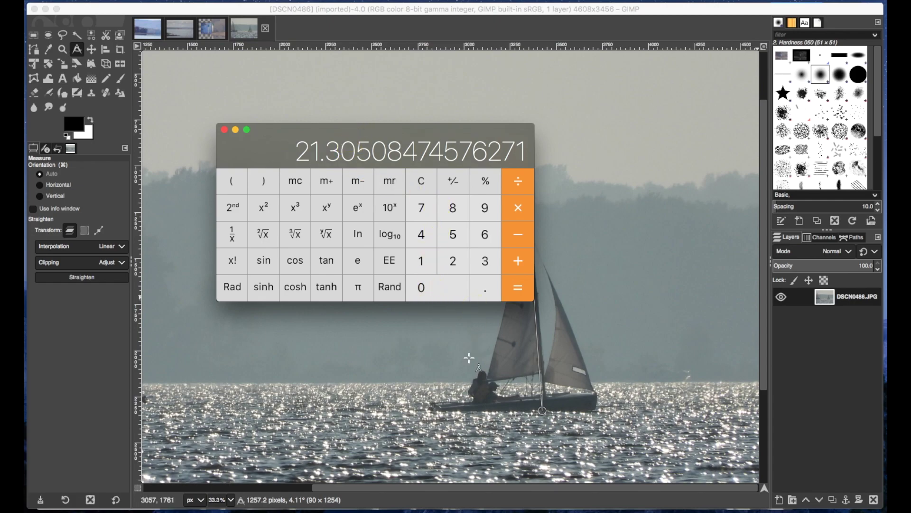
drag(260, 129, 767, 197)
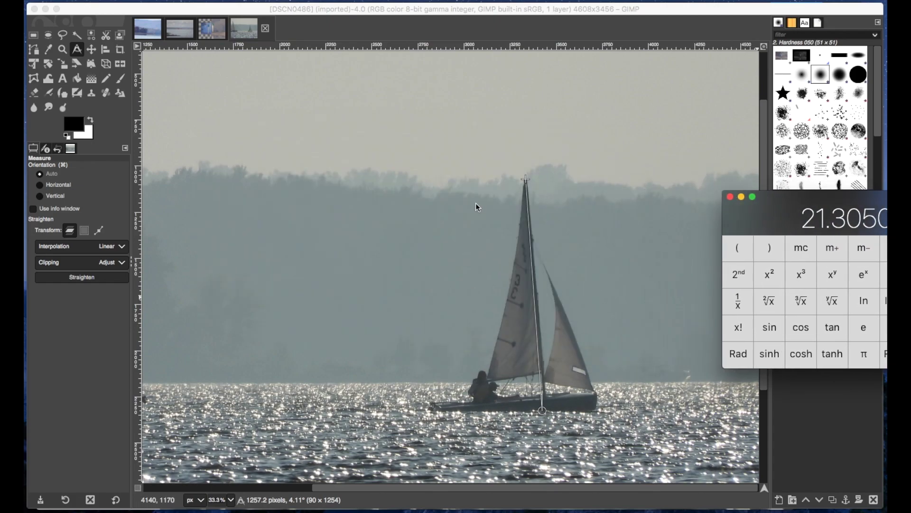
click(577, 486)
drag(420, 488, 261, 503)
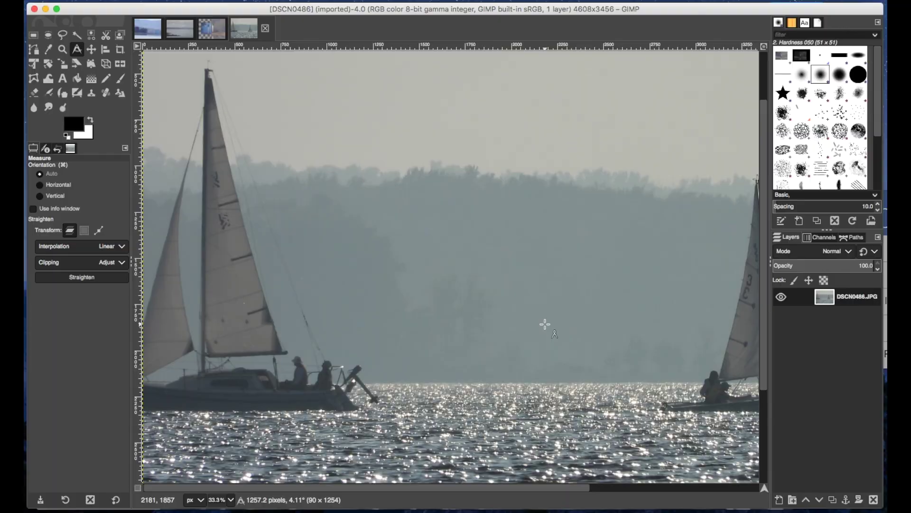
key(super+Tab)
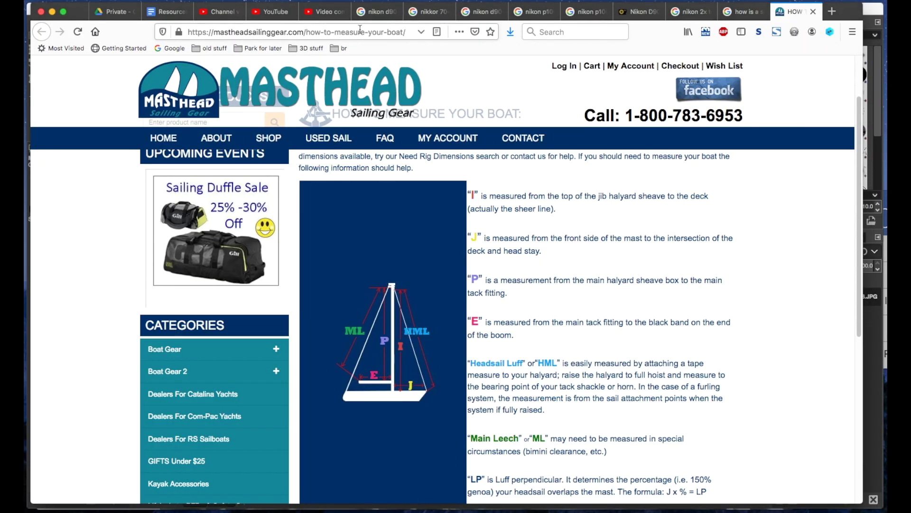
key(super+Tab)
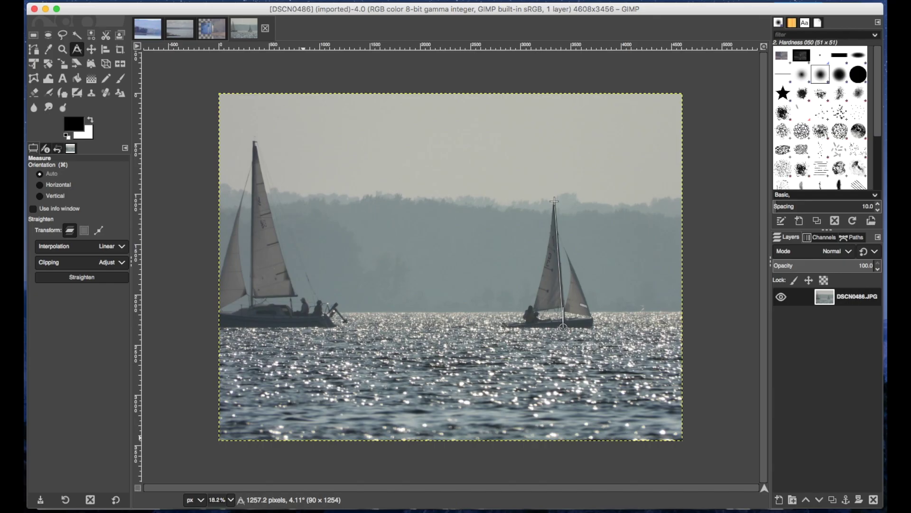
key(super+Tab)
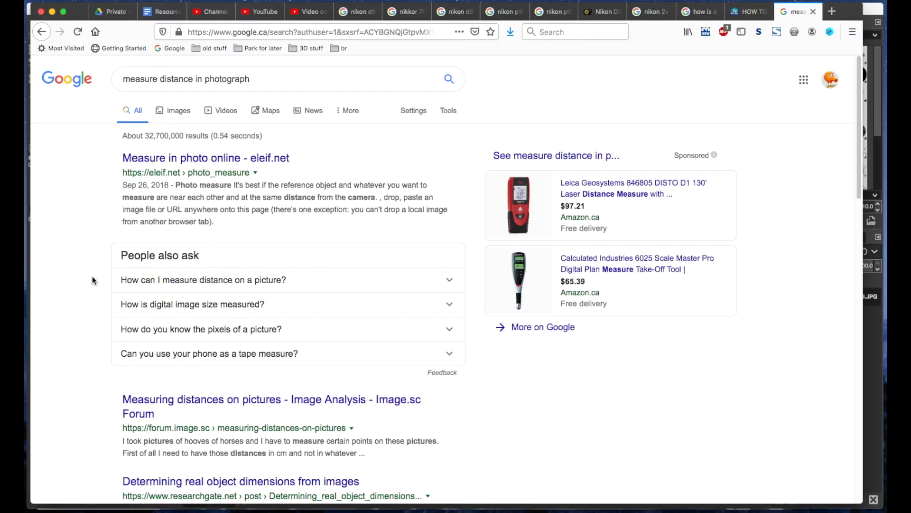
Read the first result's advice on using a reference object at the same camera distance
drag(279, 184, 386, 185)
click(382, 197)
drag(182, 198, 230, 198)
click(377, 210)
drag(211, 201, 436, 197)
click(382, 200)
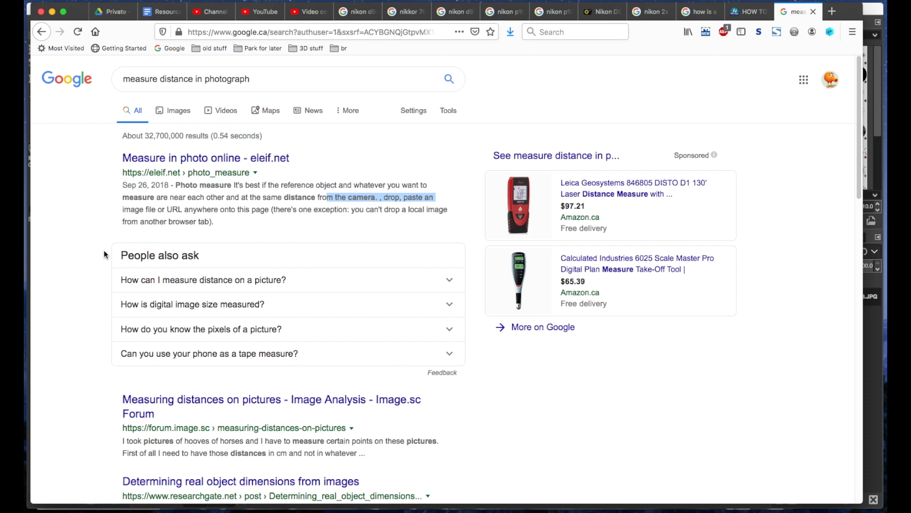
drag(244, 185, 404, 185)
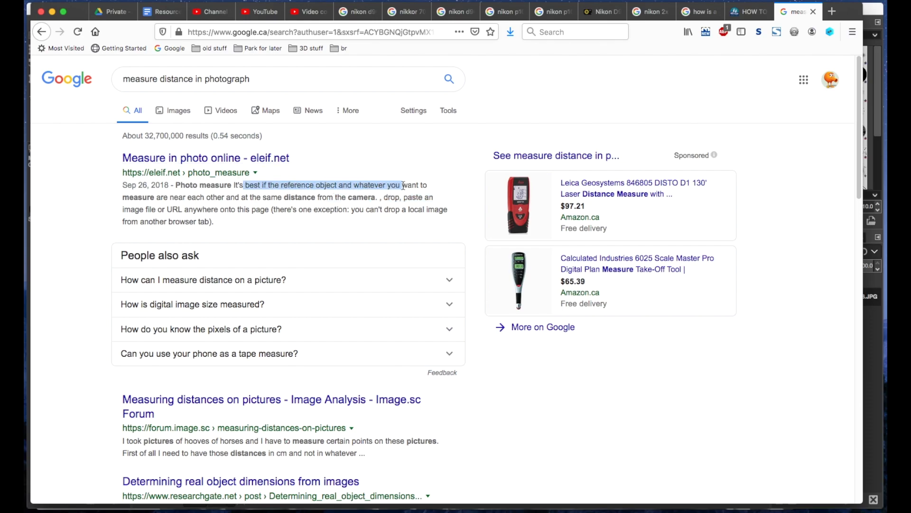
drag(164, 198, 367, 198)
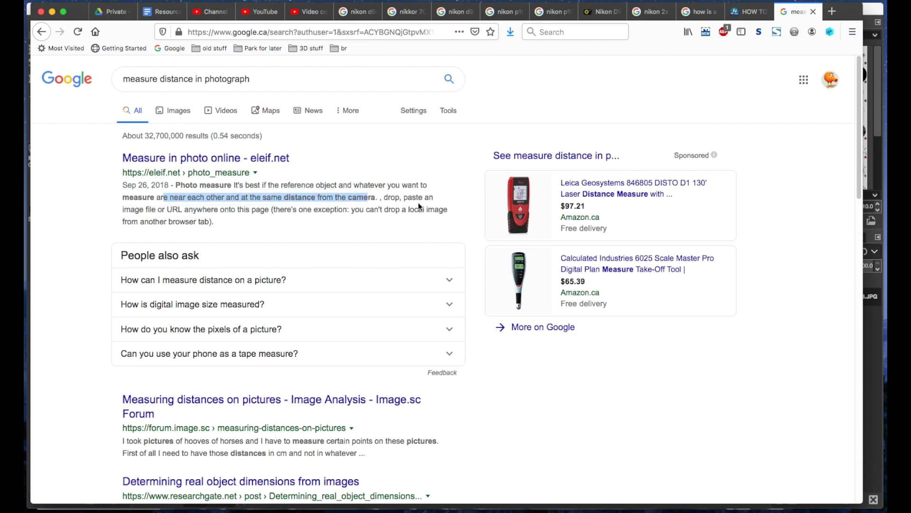
Skim further down: the forum snippet on measuring pictures and the focal-length snippet
scroll(218, 276, down, 5)
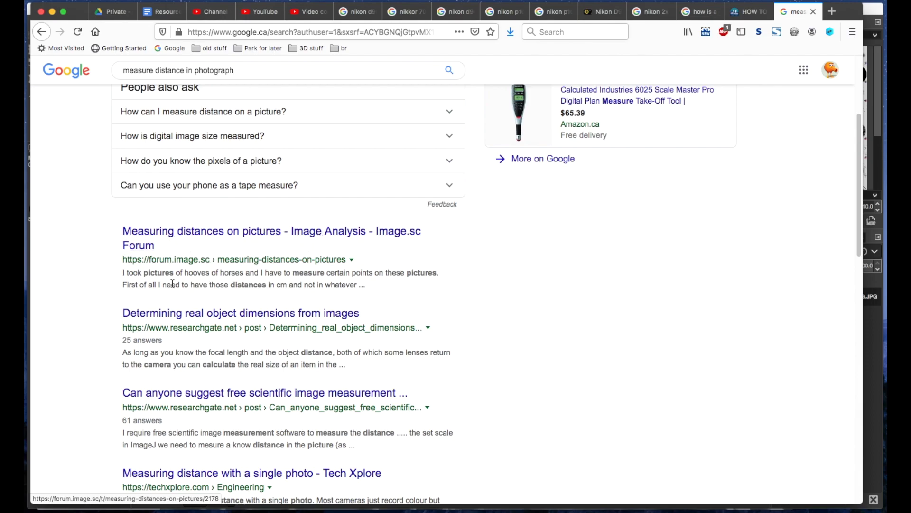
drag(224, 273, 404, 273)
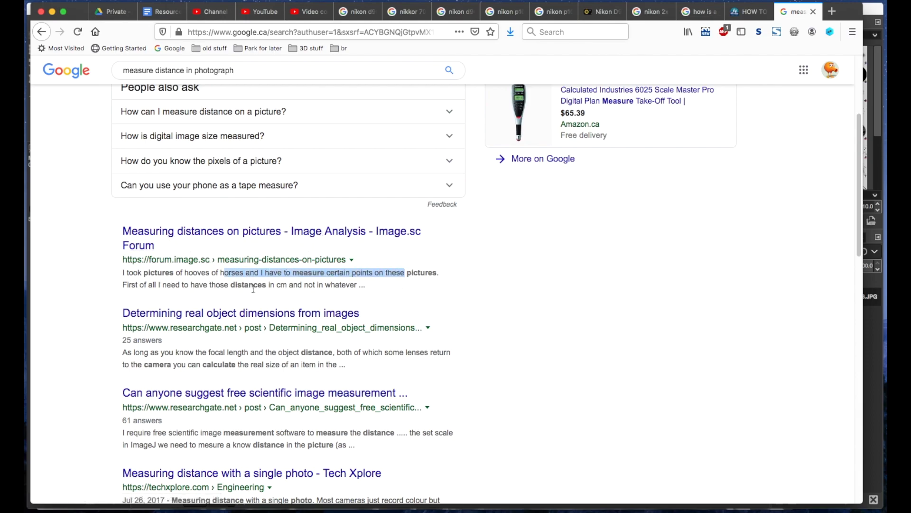
scroll(308, 304, down, 2)
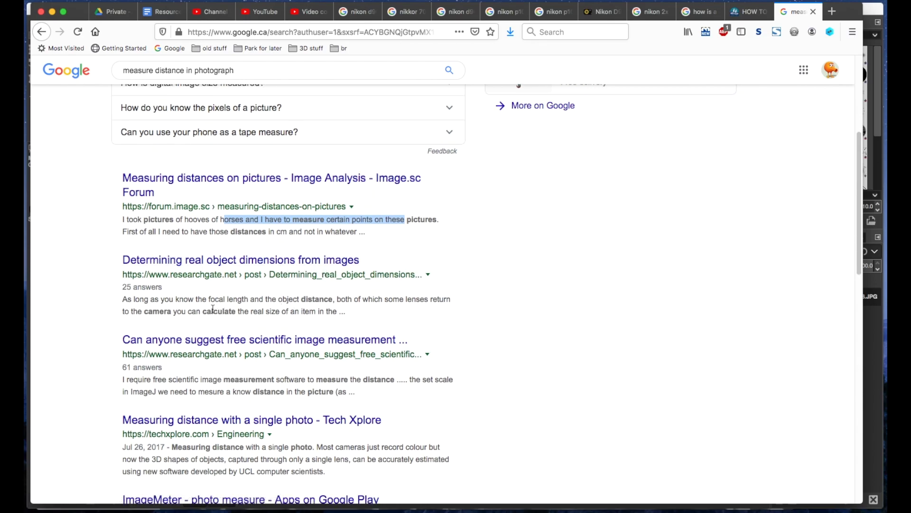
drag(161, 300, 353, 313)
click(353, 313)
drag(442, 301, 264, 299)
click(213, 324)
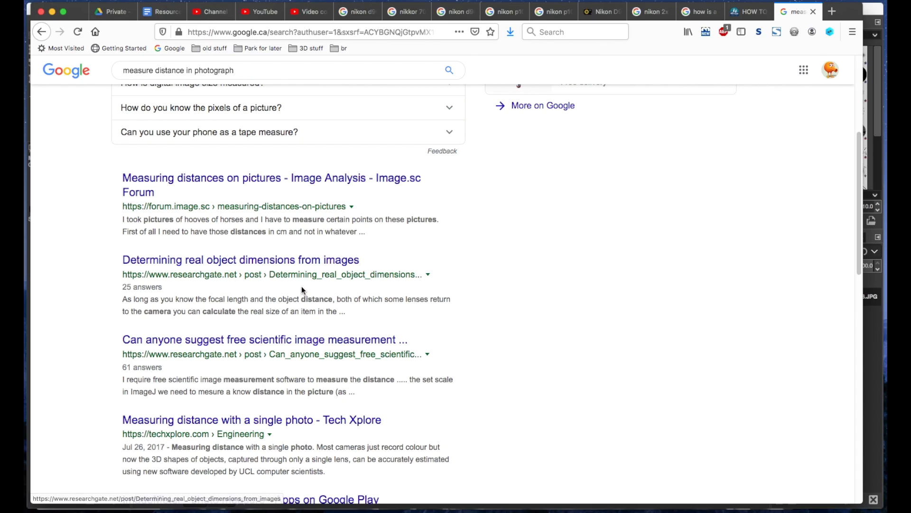
Continue reading lower results, including the Tech Xplore snippet
scroll(283, 296, down, 3)
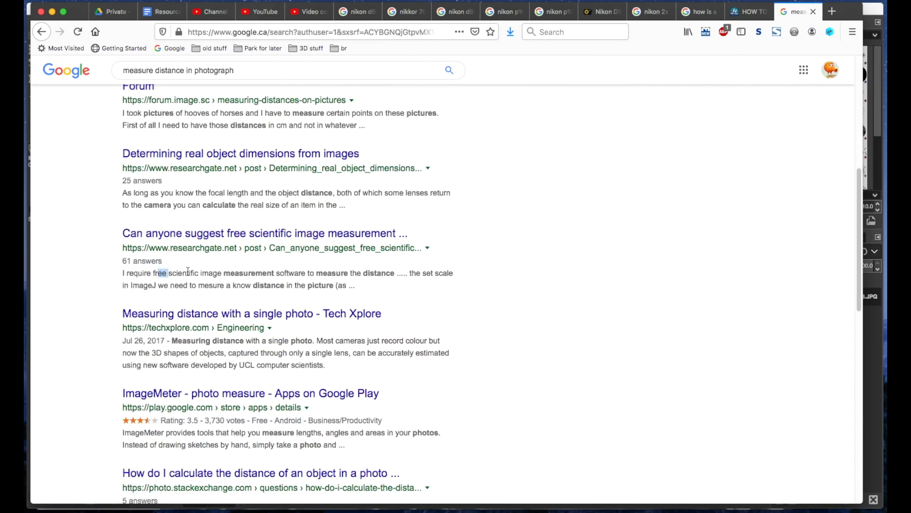
drag(158, 273, 357, 285)
scroll(169, 318, down, 2)
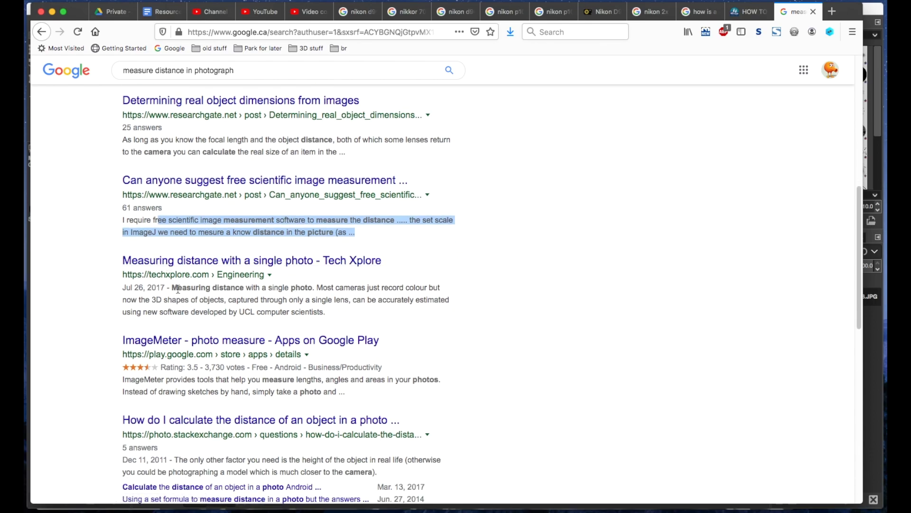
drag(177, 290, 306, 311)
click(382, 308)
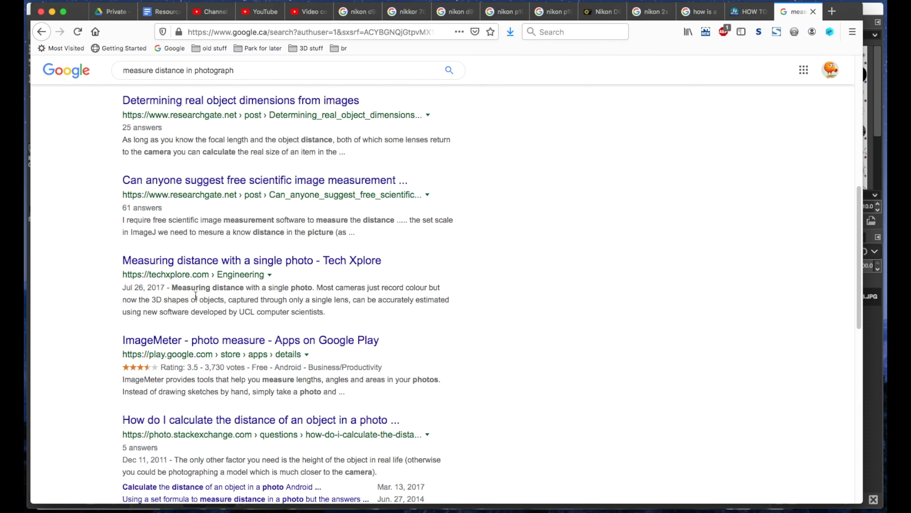
drag(196, 295, 340, 300)
Scroll to the results' end and back, then view the Nikon P1000 sensor size, 6.16 x 4.62 mm
scroll(361, 311, down, 2)
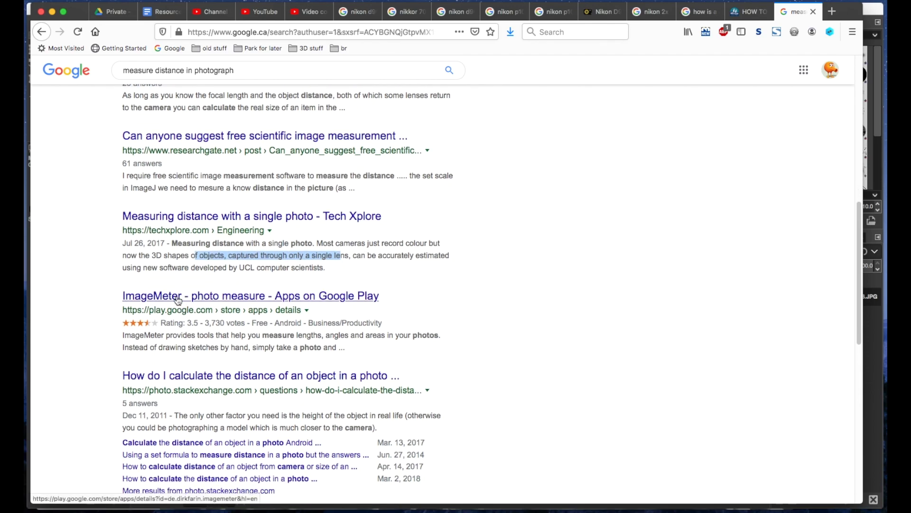
scroll(177, 300, down, 5)
scroll(259, 246, down, 7)
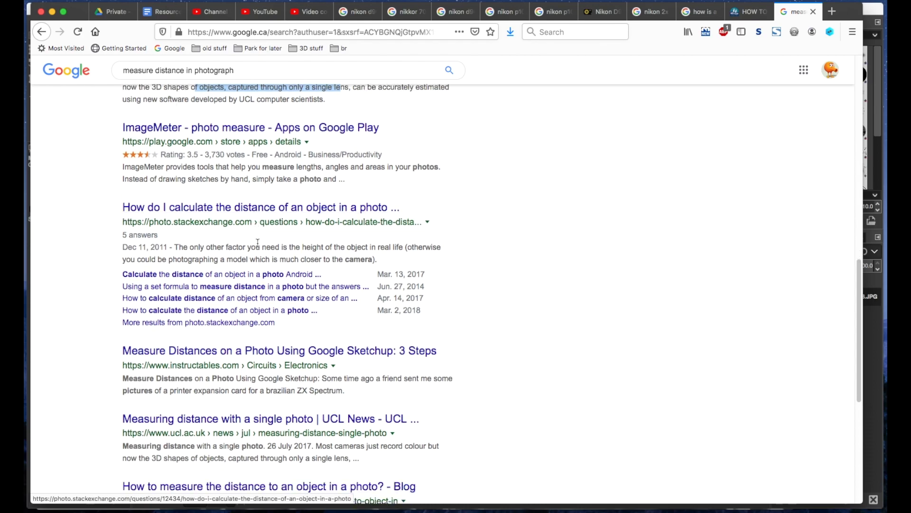
scroll(252, 214, down, 4)
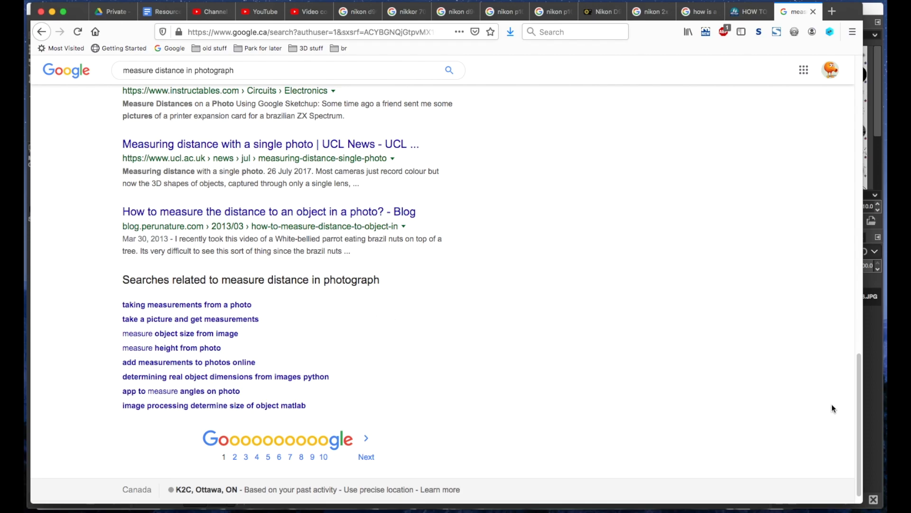
drag(860, 404, 860, 119)
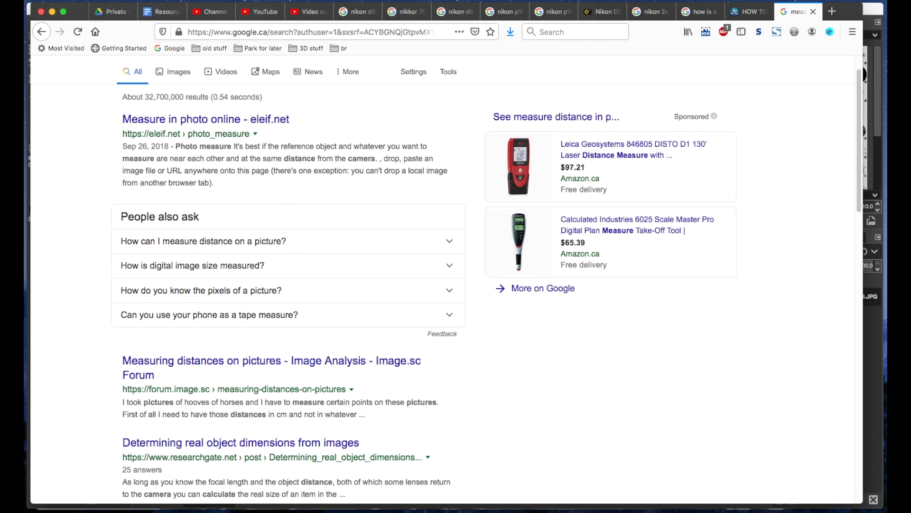
click(553, 11)
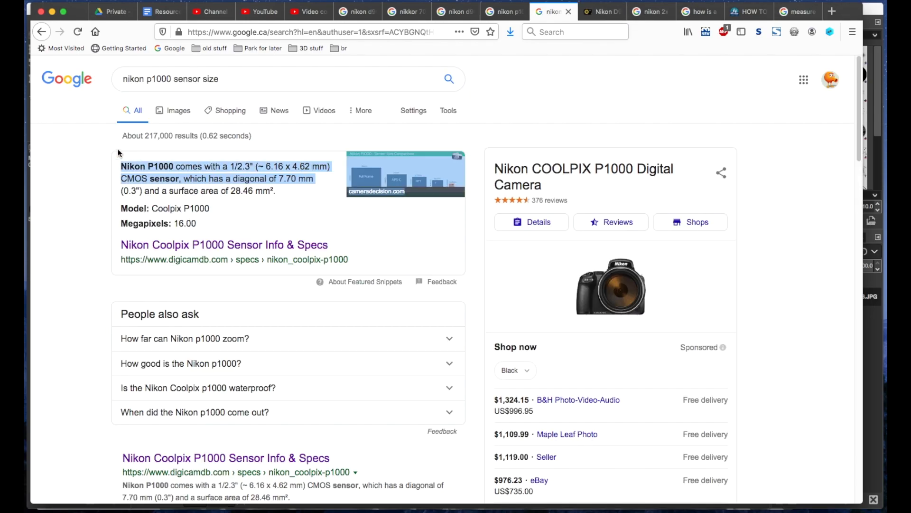
key(super+Tab)
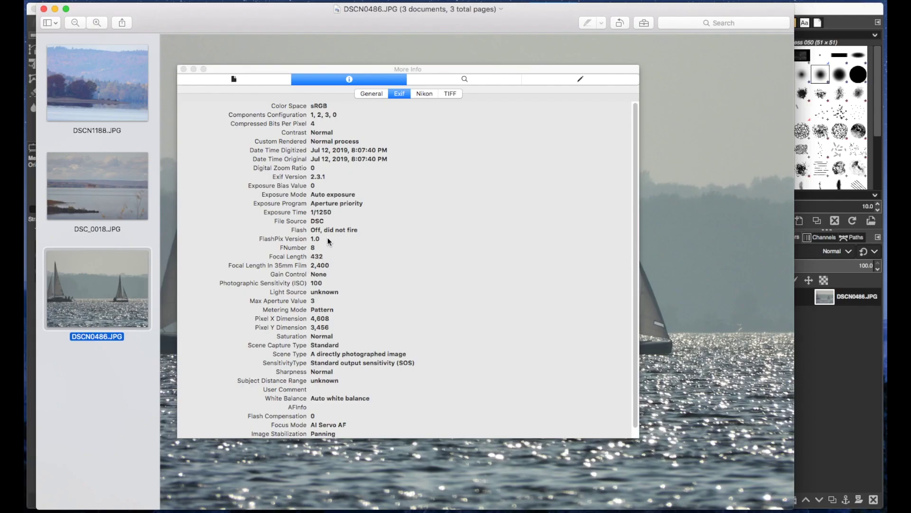
Check DSCN0486.JPG's Exif focal length, 432 (2,400 mm equivalent), then close and reopen the details
drag(338, 70, 767, 94)
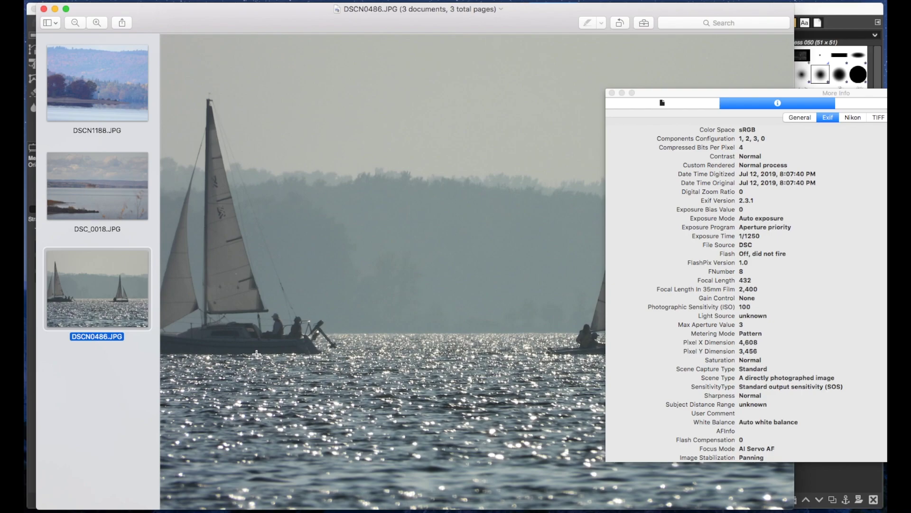
key(super+i)
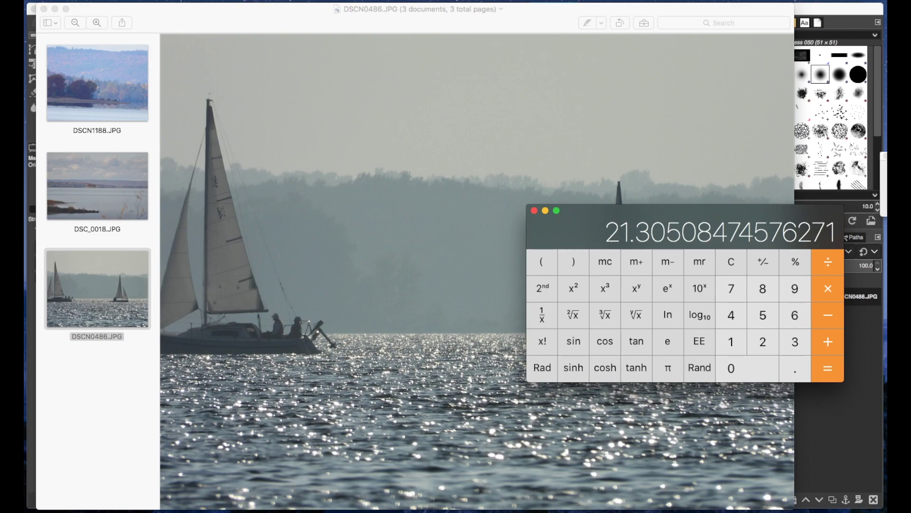
click(414, 274)
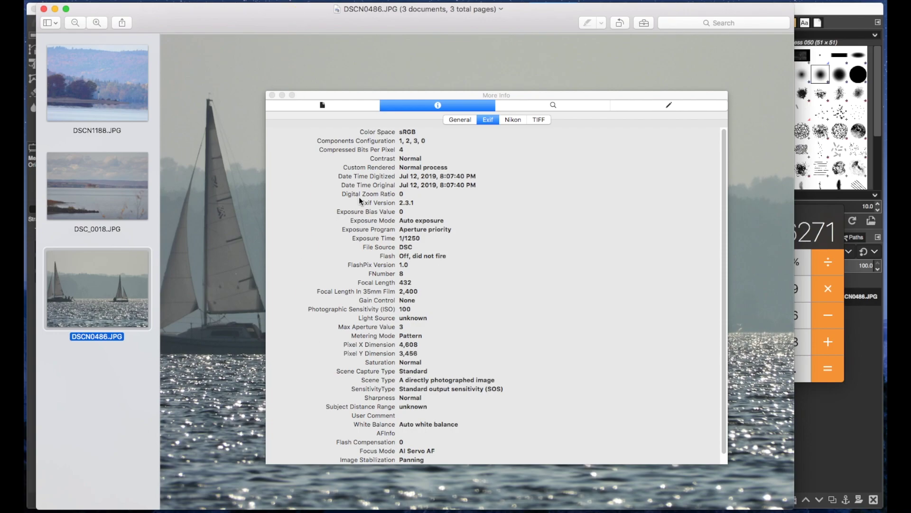
Shift the Exif window aside to see the whole photo, then back to mid-screen
drag(335, 94, 782, 122)
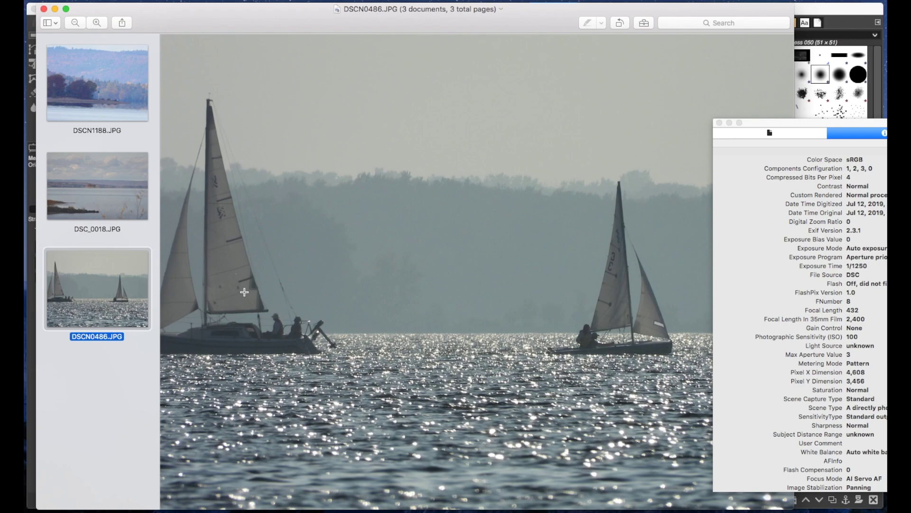
drag(794, 123, 404, 93)
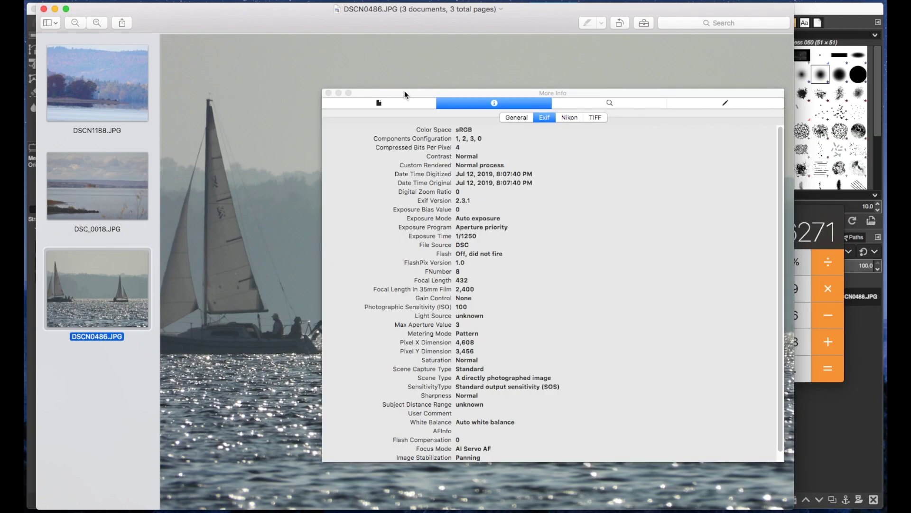